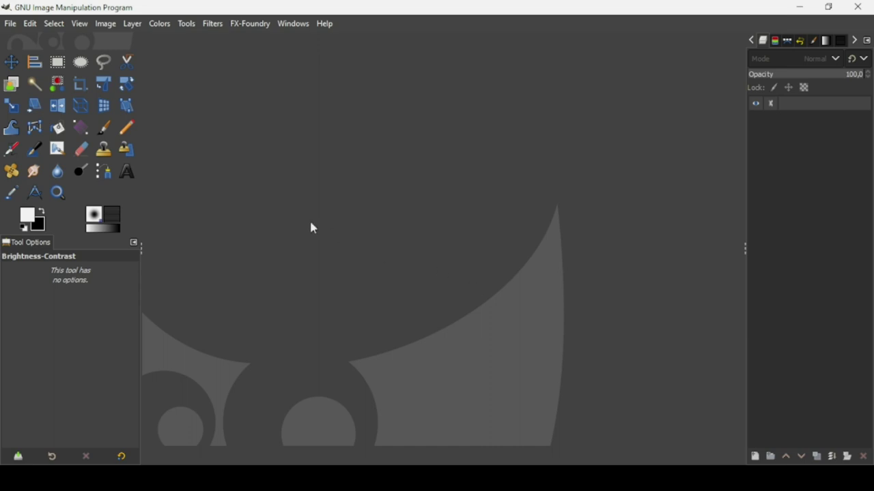
# - Create a new 1920×1080 px image and zoom it to fit the window
pyautogui.click(14, 25)
pyautogui.click(23, 41)
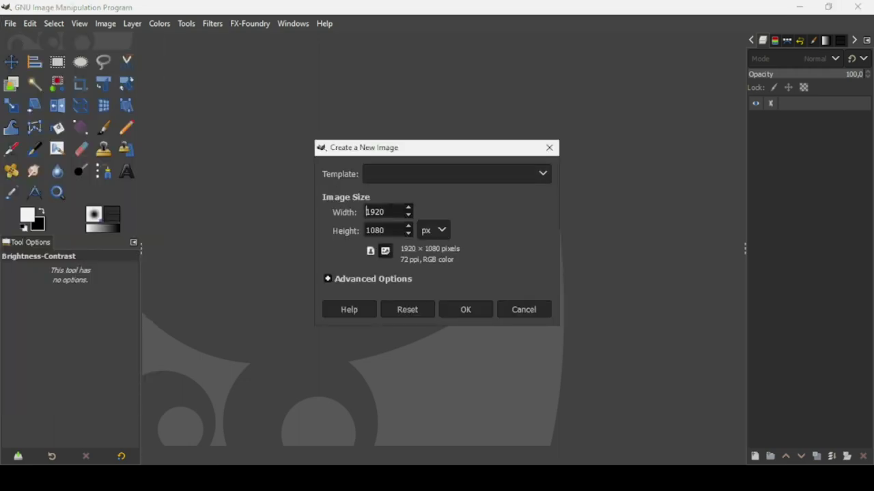
pyautogui.click(460, 308)
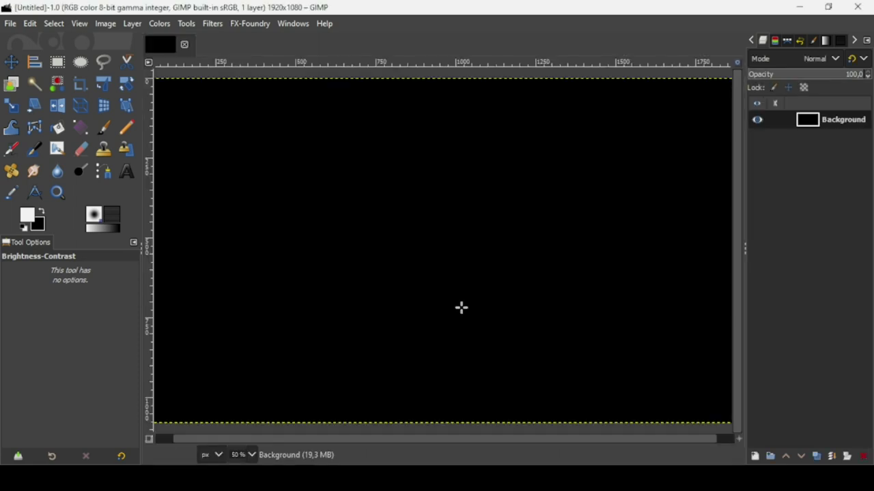
pyautogui.press('-')
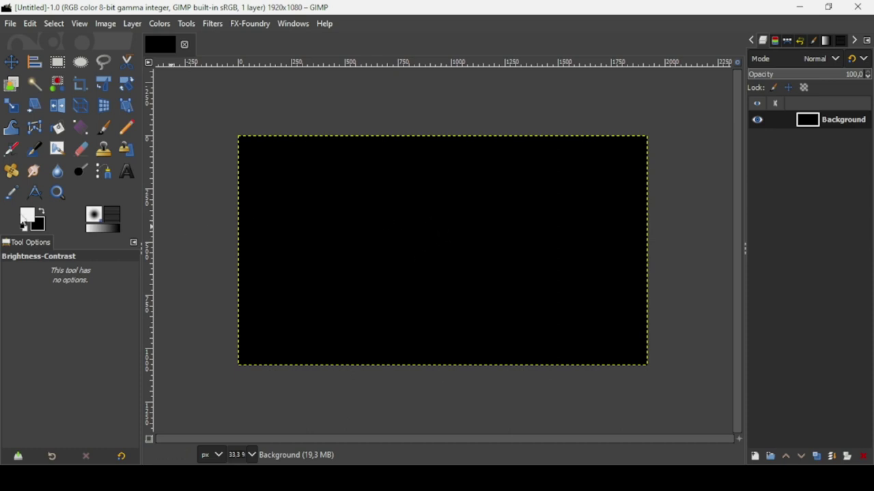
# - Fill the background white and drag in red-g8f961a09a_640.png as a heart layer
pyautogui.moveTo(27, 217); pyautogui.dragTo(484, 223)
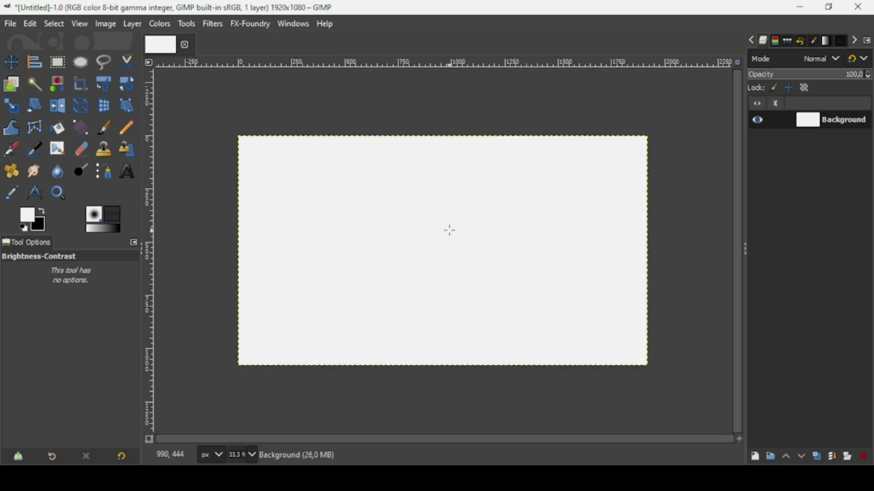
pyautogui.click(428, 478)
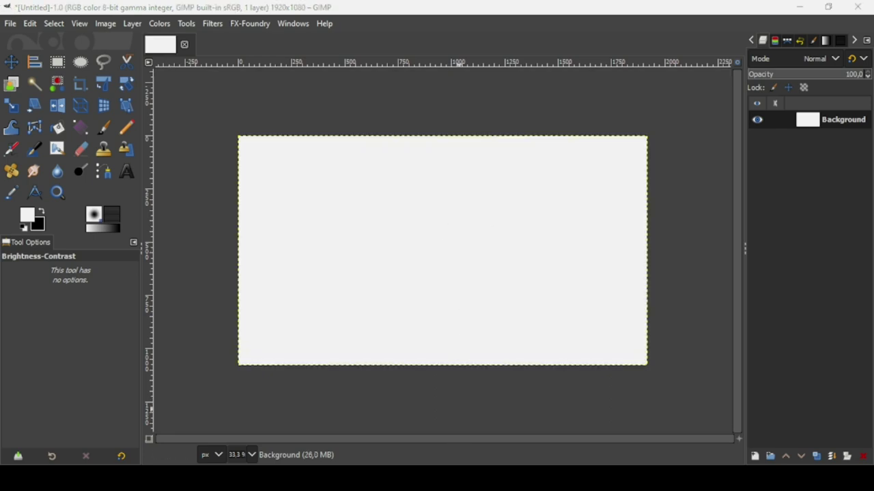
pyautogui.moveTo(130, 93); pyautogui.dragTo(492, 238)
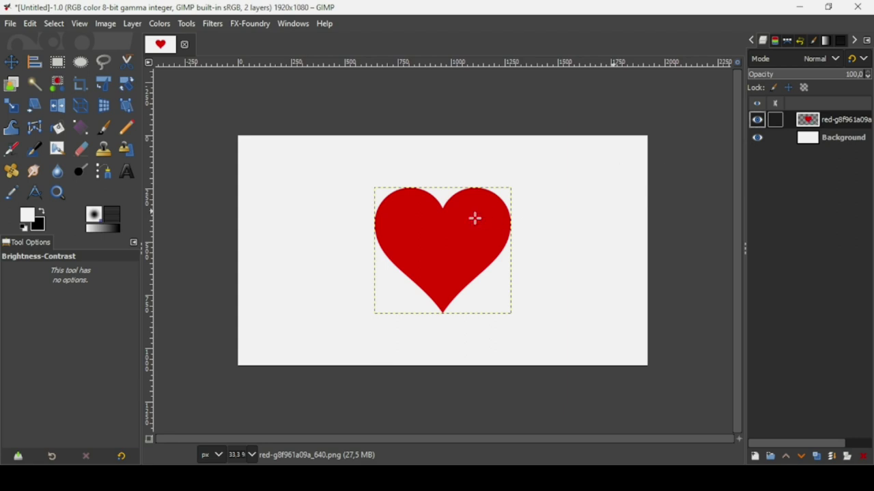
# - Expand the heart layer to the full 1920×1080 image size with Layer to Image Size
pyautogui.rightClick(807, 123)
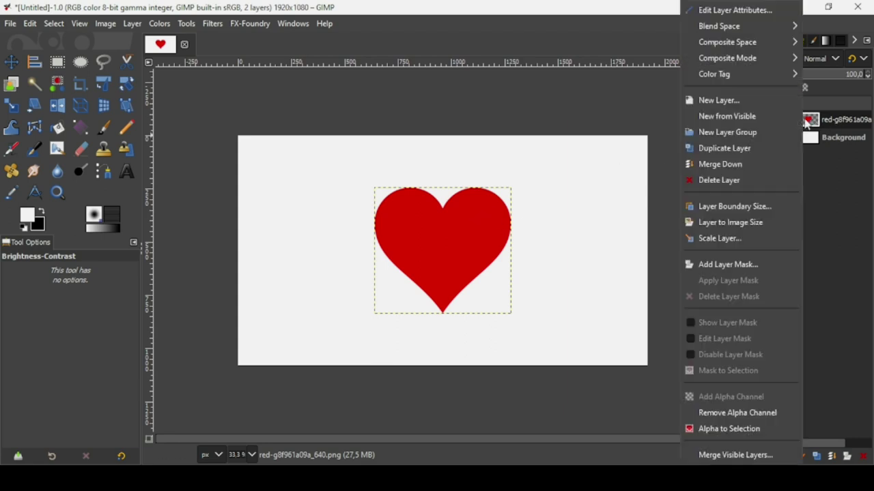
pyautogui.click(739, 227)
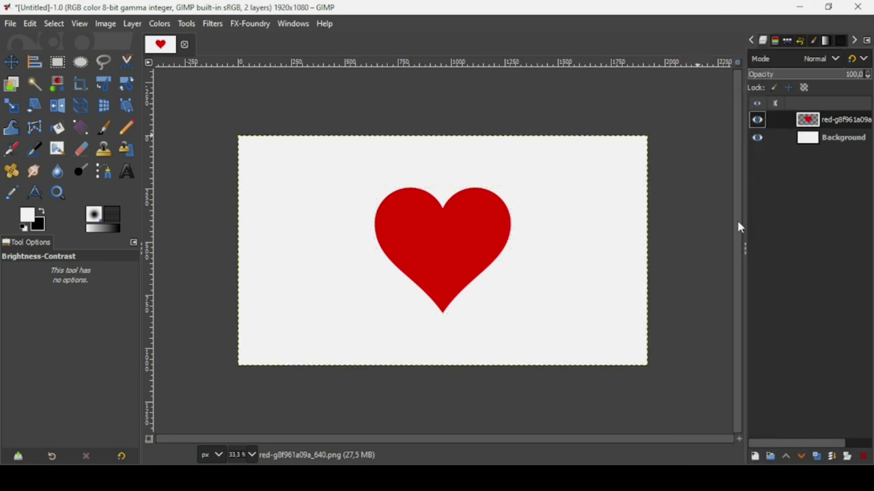
pyautogui.click(215, 26)
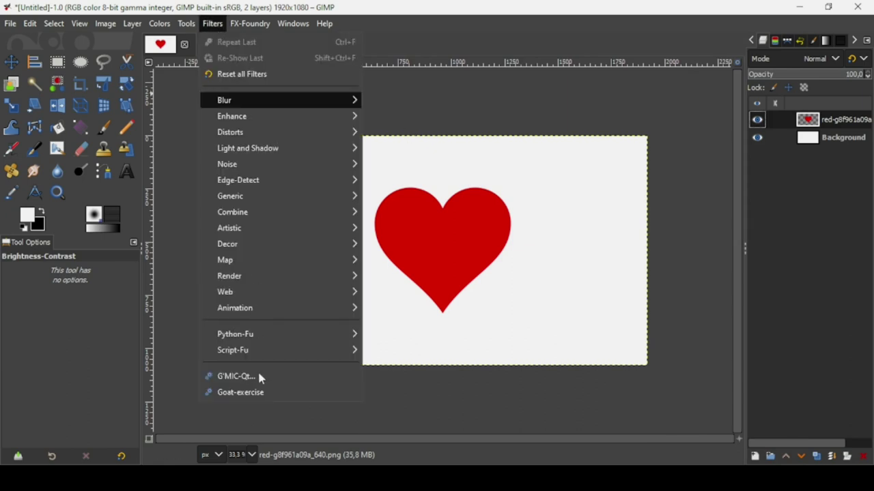
# - Launch G'MIC-Qt and pick Illuminate 2D Shape from the Lights & Shadows category
pyautogui.click(260, 377)
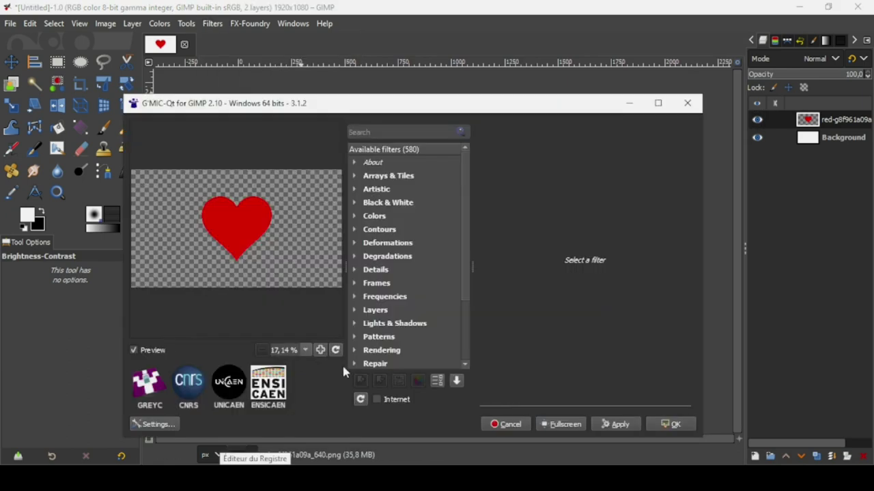
pyautogui.click(354, 324)
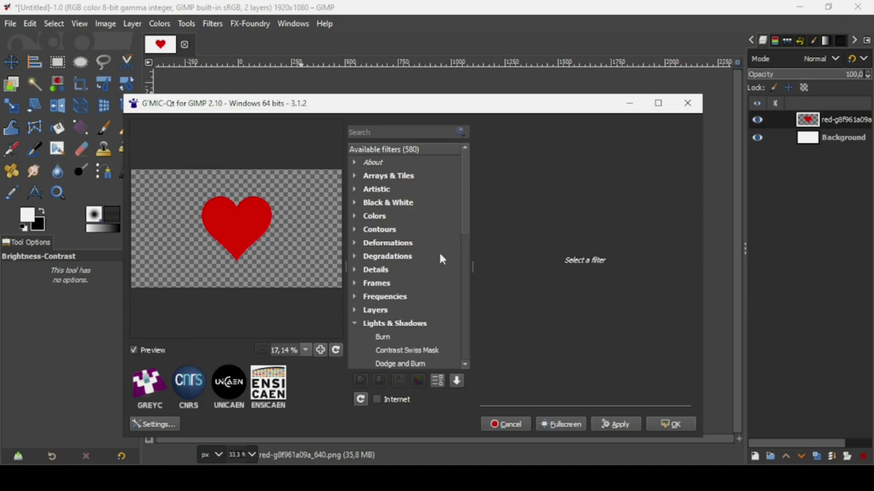
pyautogui.scroll(-1, 460, 252)
pyautogui.scroll(-1, 462, 253)
pyautogui.scroll(-10, 466, 266)
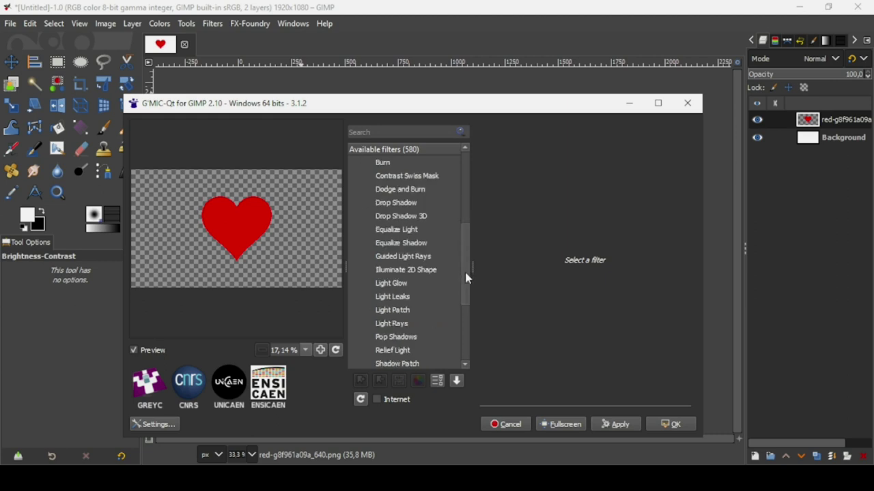
pyautogui.click(425, 271)
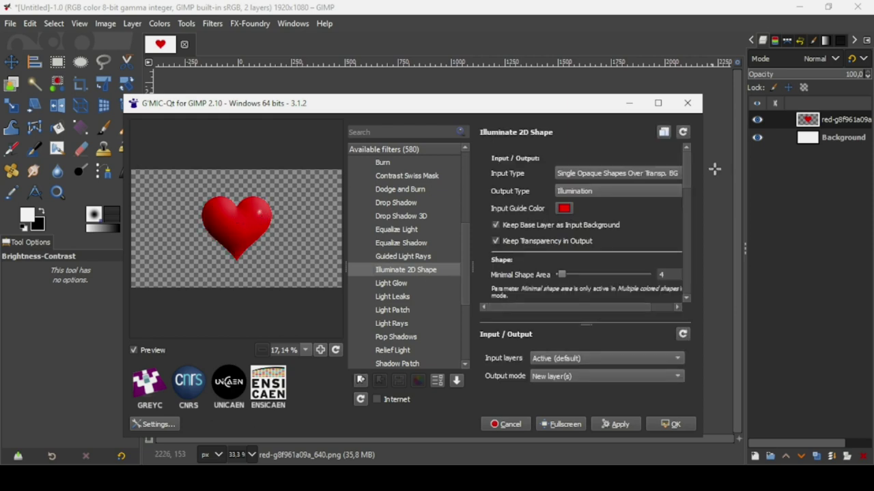
pyautogui.moveTo(686, 168); pyautogui.dragTo(686, 193)
pyautogui.scroll(-3, 682, 191)
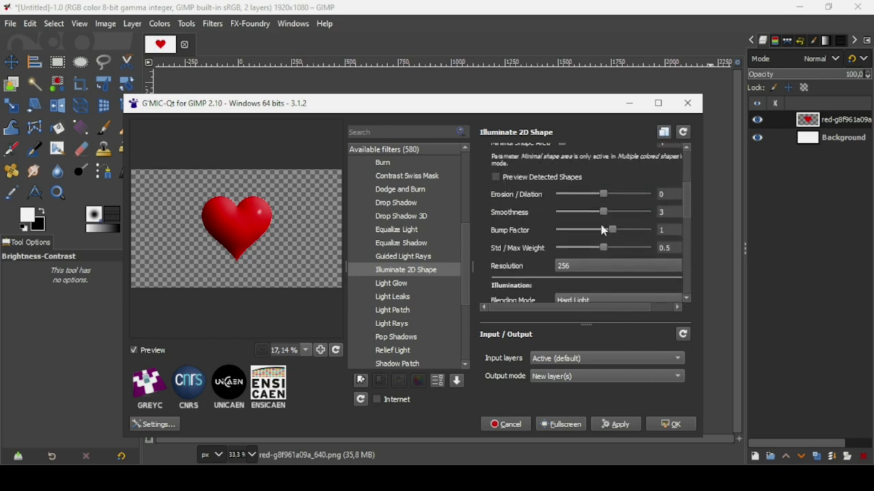
pyautogui.moveTo(604, 212); pyautogui.dragTo(628, 210)
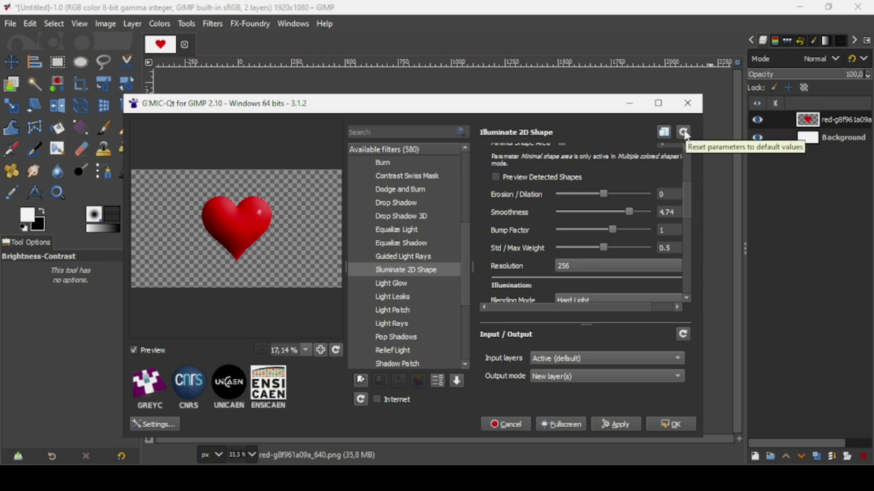
pyautogui.click(683, 133)
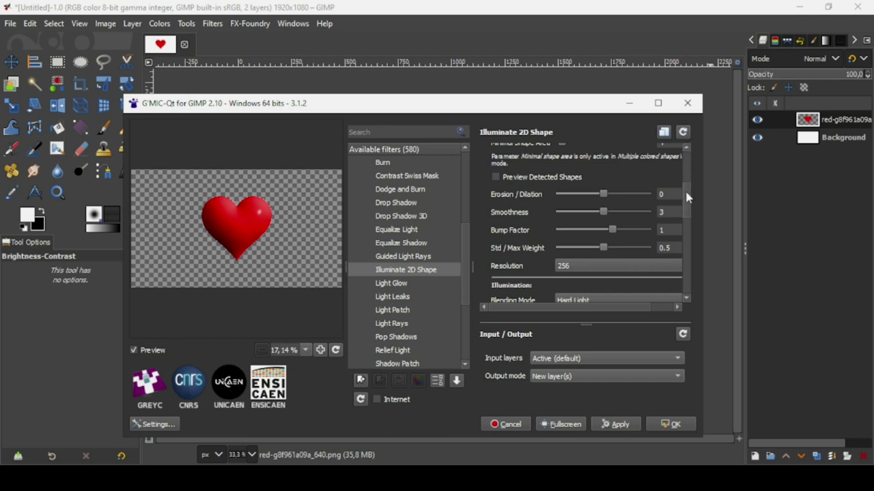
pyautogui.scroll(-1, 686, 199)
pyautogui.scroll(-3, 687, 199)
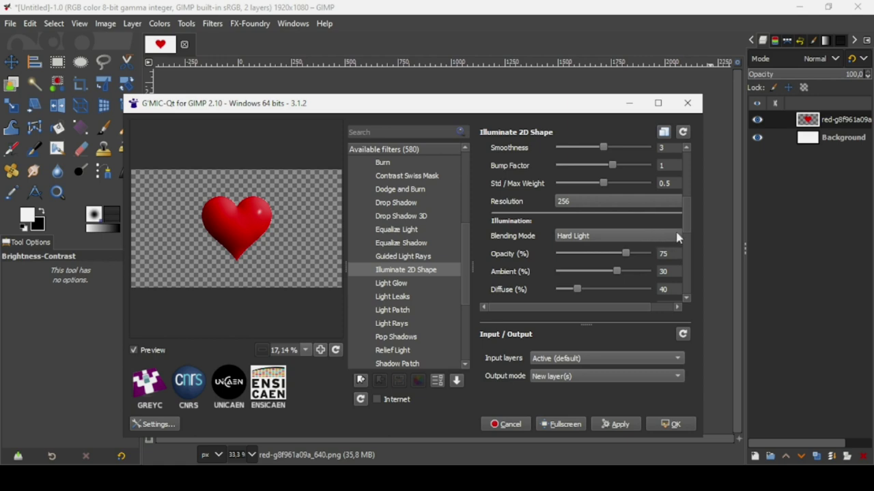
pyautogui.scroll(3, 683, 230)
pyautogui.click(591, 214)
pyautogui.moveTo(591, 216); pyautogui.dragTo(577, 216)
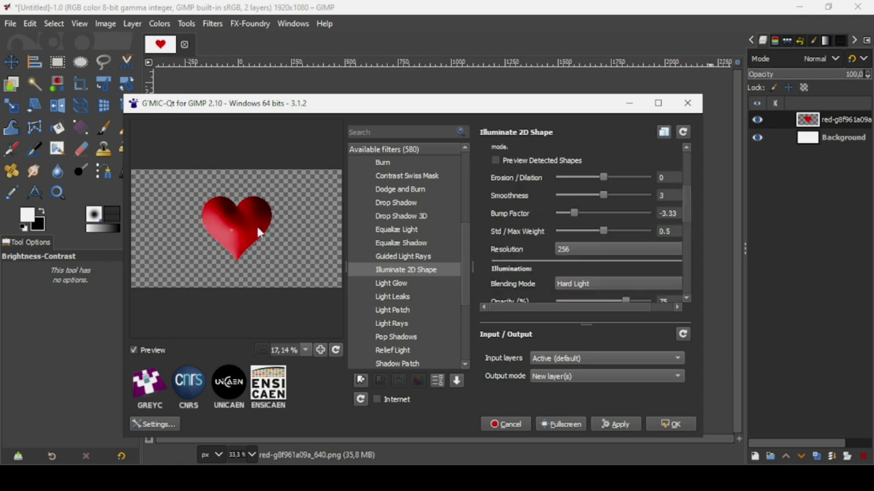
pyautogui.click(684, 133)
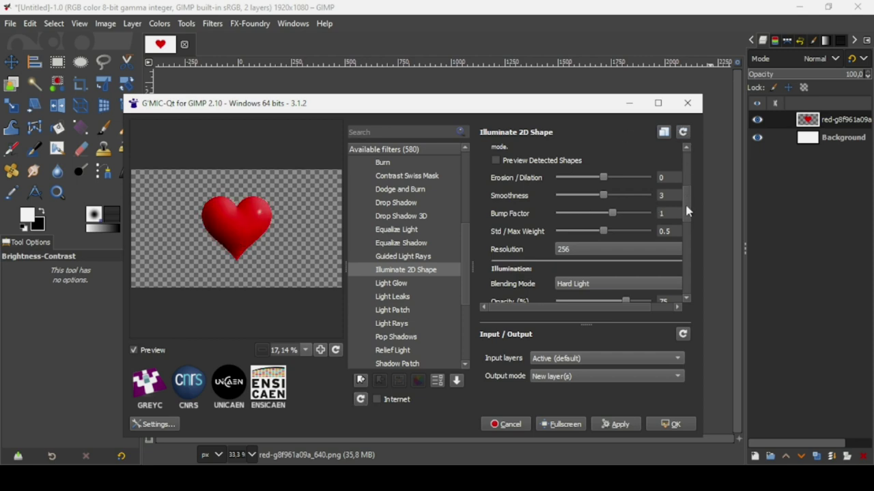
pyautogui.moveTo(684, 205); pyautogui.dragTo(685, 239)
pyautogui.scroll(-2, 685, 236)
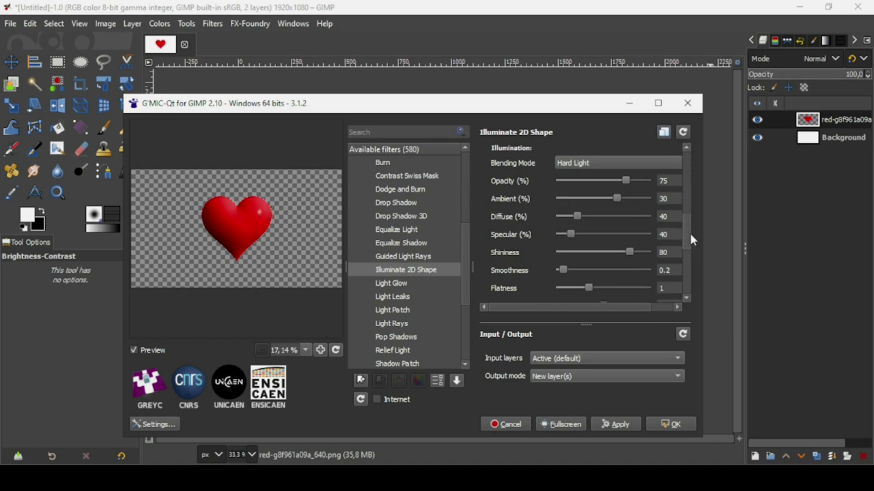
pyautogui.scroll(-2, 688, 247)
pyautogui.scroll(-3, 688, 250)
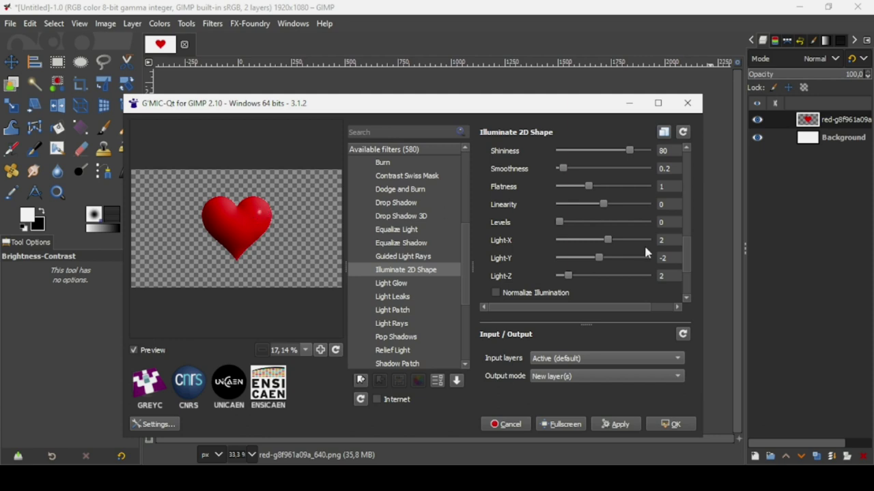
# - Try Light-X -10.44 and Light-Y 7.52, reset to defaults, and apply Illuminate 2D Shape
pyautogui.moveTo(609, 241); pyautogui.dragTo(583, 240)
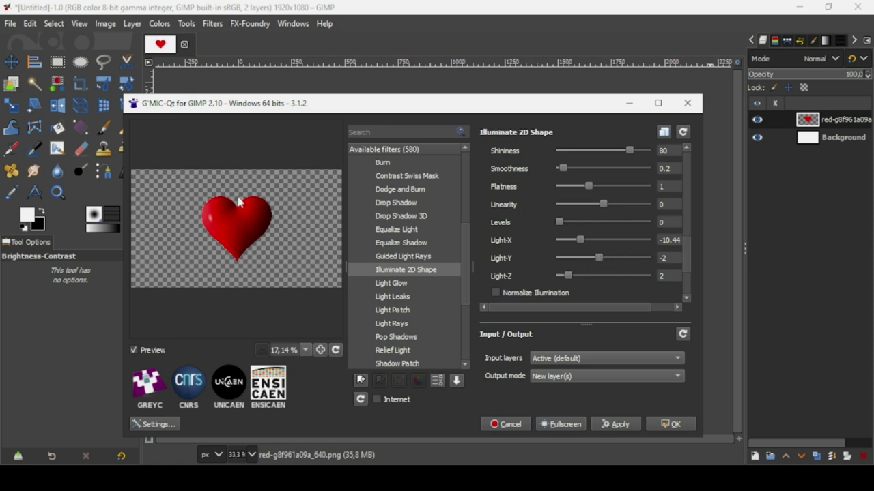
pyautogui.moveTo(597, 261); pyautogui.dragTo(617, 258)
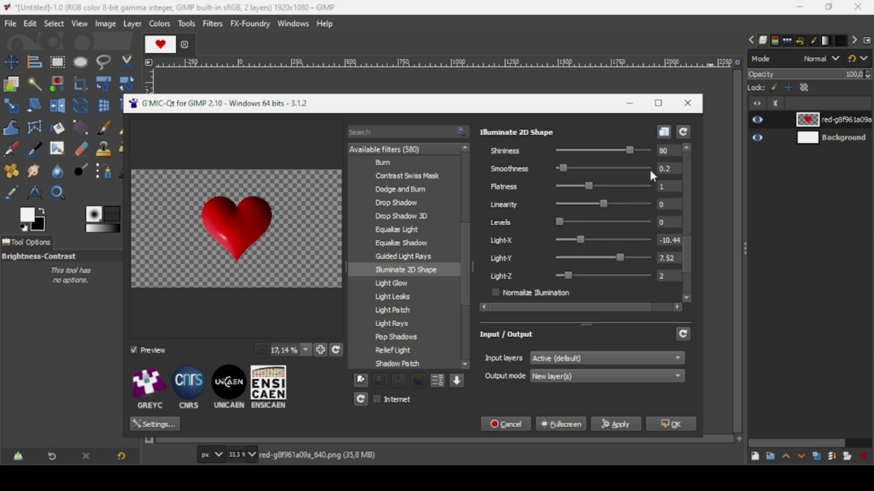
pyautogui.click(684, 133)
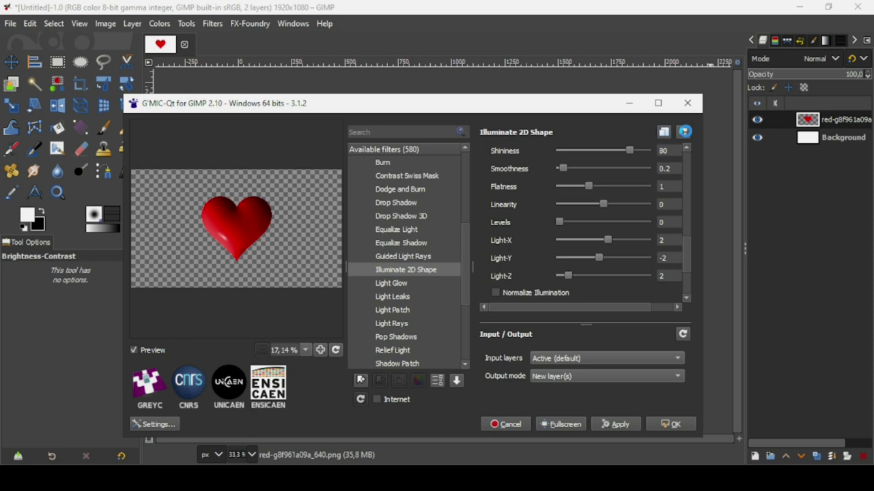
pyautogui.moveTo(687, 257); pyautogui.dragTo(687, 284)
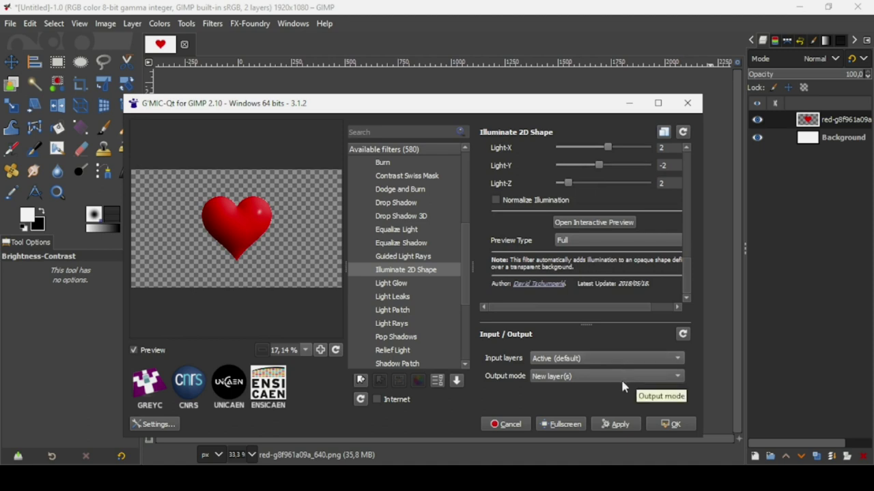
pyautogui.click(672, 424)
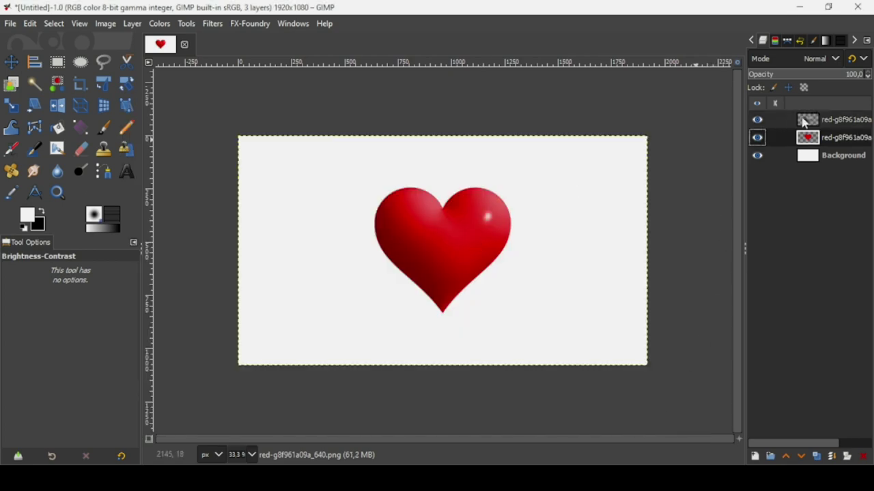
# - Make the red heart layer active and visible beneath the Hard light shading layer
pyautogui.click(757, 138)
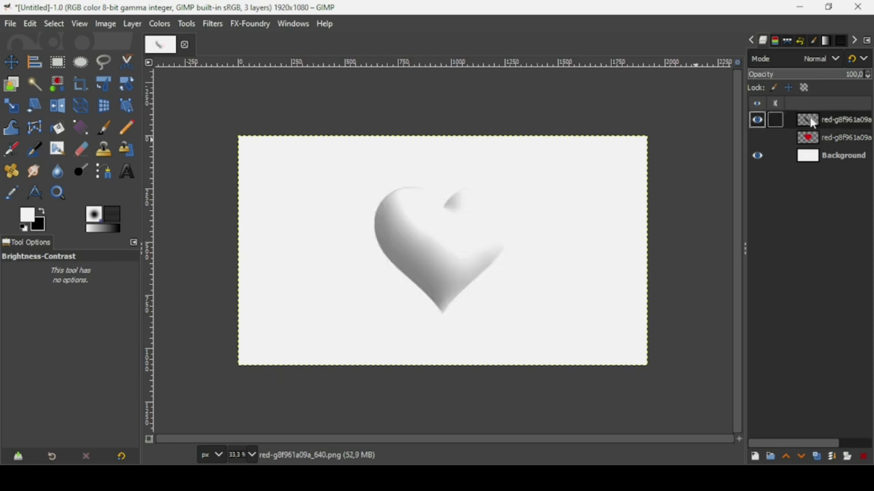
pyautogui.click(810, 122)
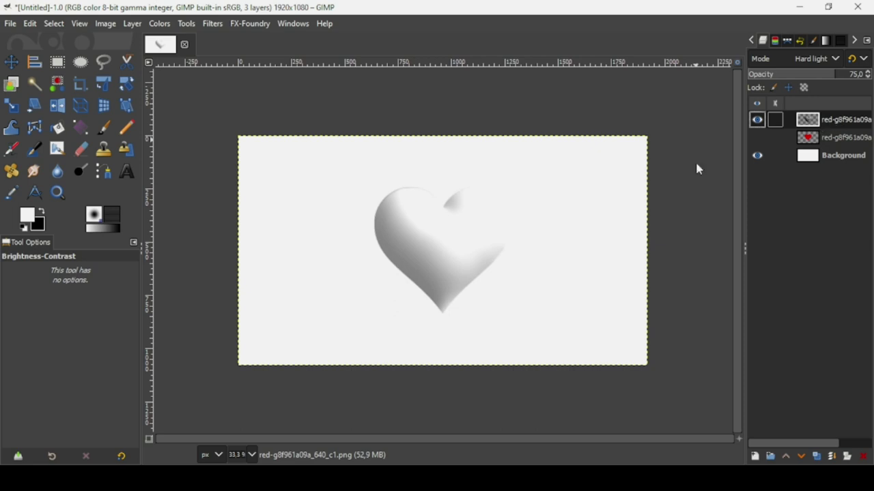
pyautogui.scroll(2, 466, 245)
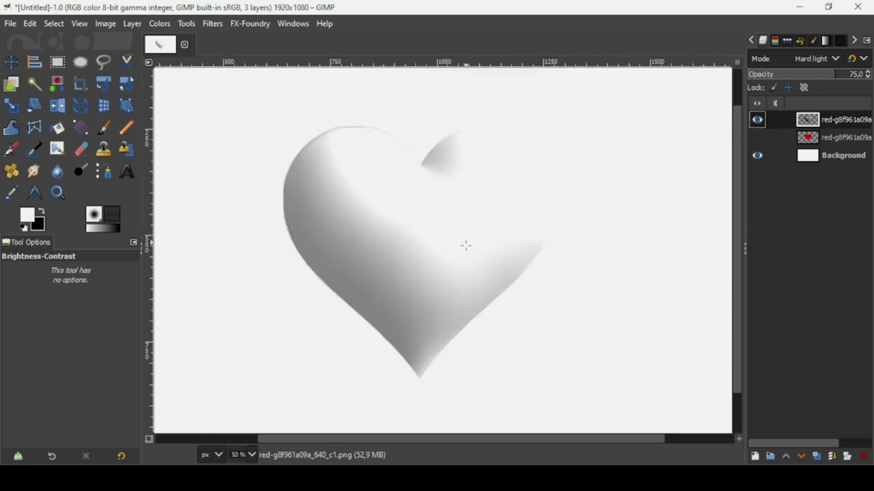
pyautogui.scroll(-1, 465, 246)
pyautogui.scroll(1, 466, 246)
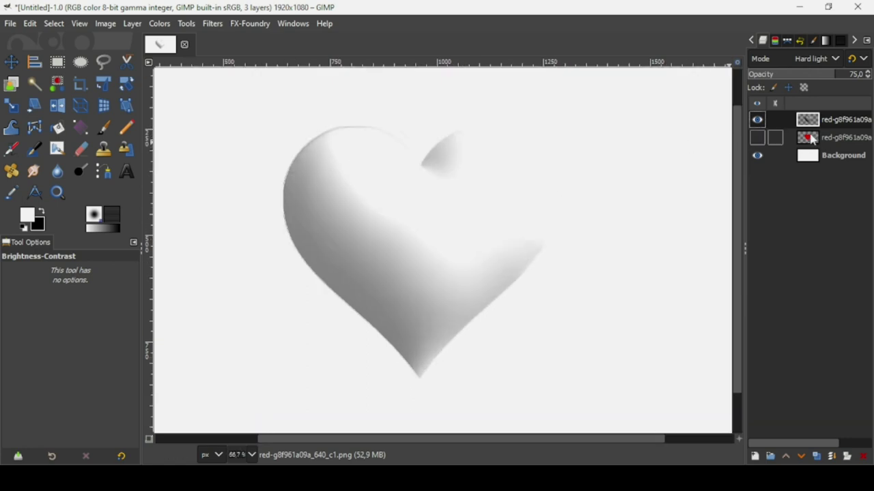
pyautogui.click(815, 139)
pyautogui.click(755, 139)
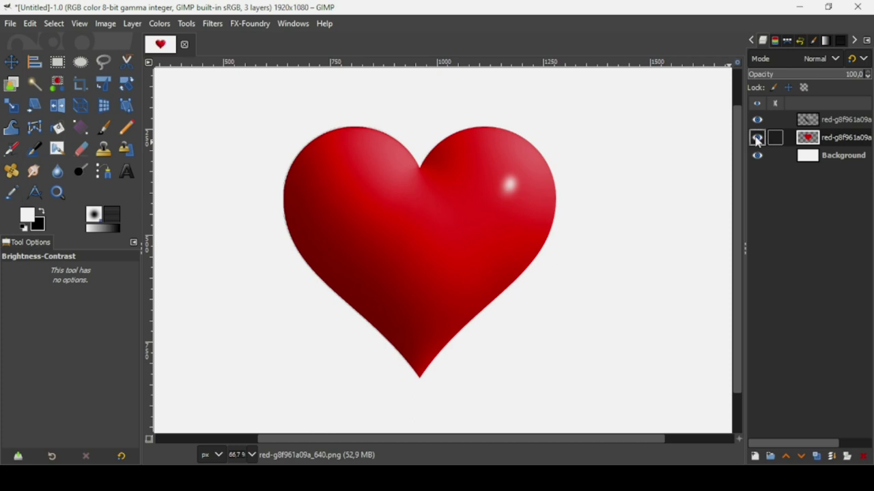
# - Select everything outside the heart using Alpha to Selection followed by Invert
pyautogui.rightClick(812, 140)
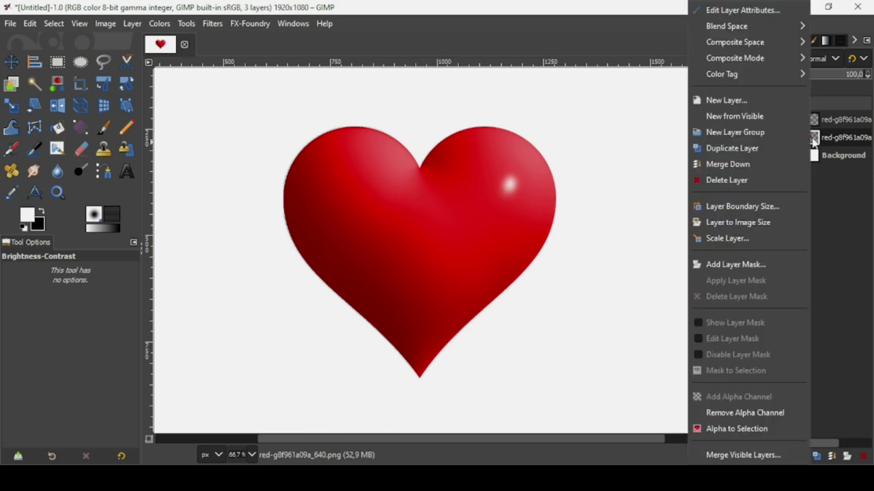
pyautogui.click(718, 430)
pyautogui.keyDown('ctrl'); pyautogui.scroll(3, 288, 86); pyautogui.keyUp('ctrl')
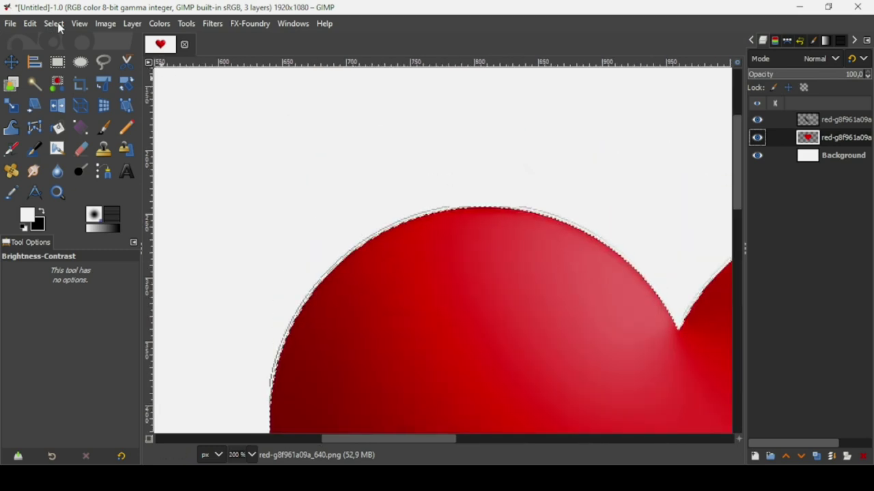
pyautogui.click(58, 26)
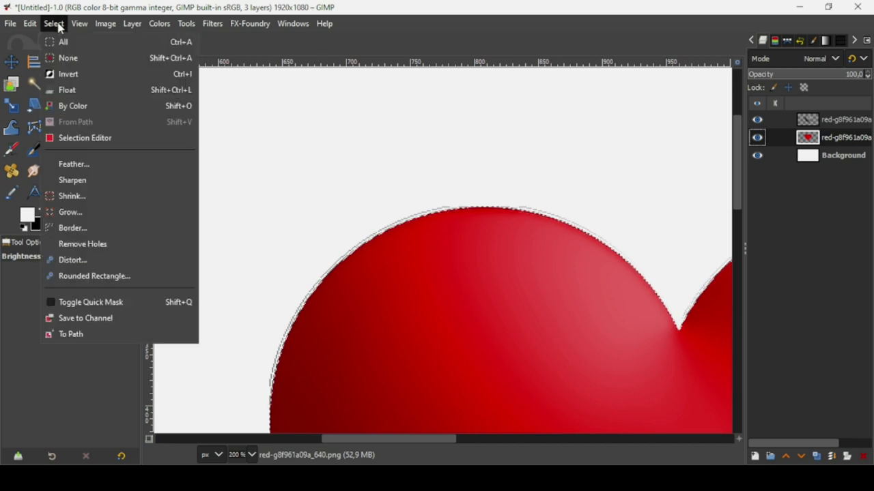
pyautogui.click(71, 76)
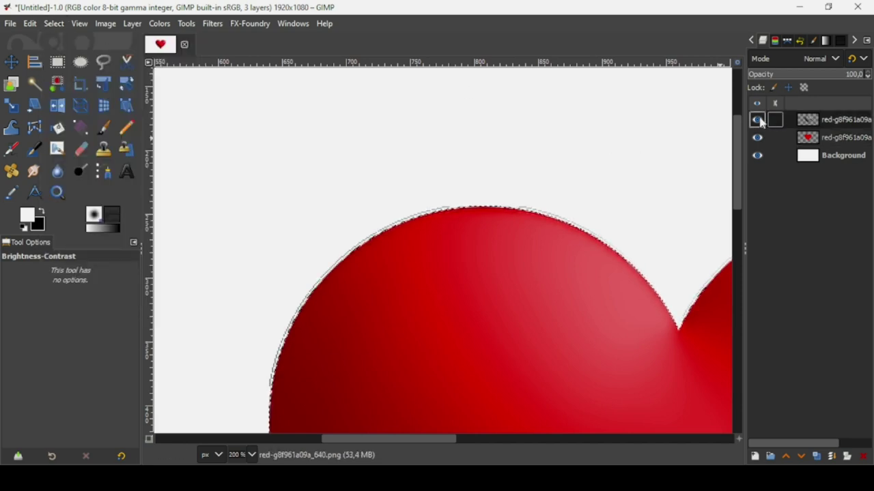
# - Remove the spilled shading from the lighting layer and clear the selection
pyautogui.click(814, 122)
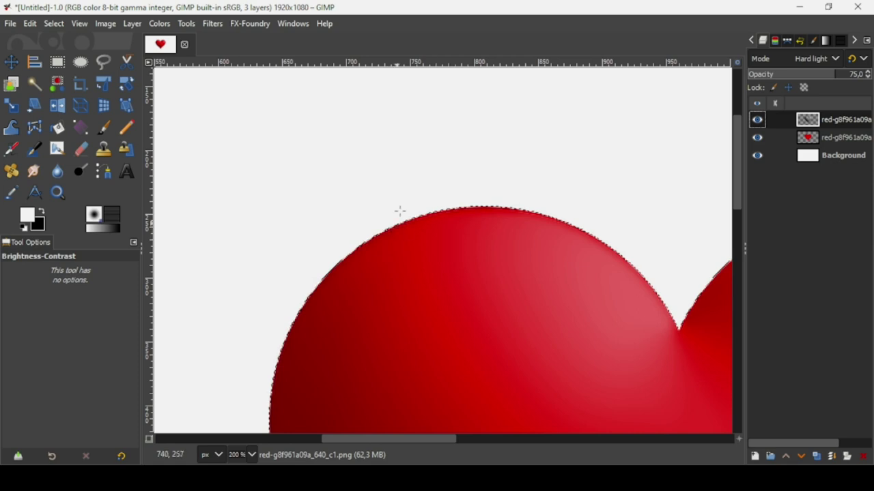
pyautogui.click(58, 26)
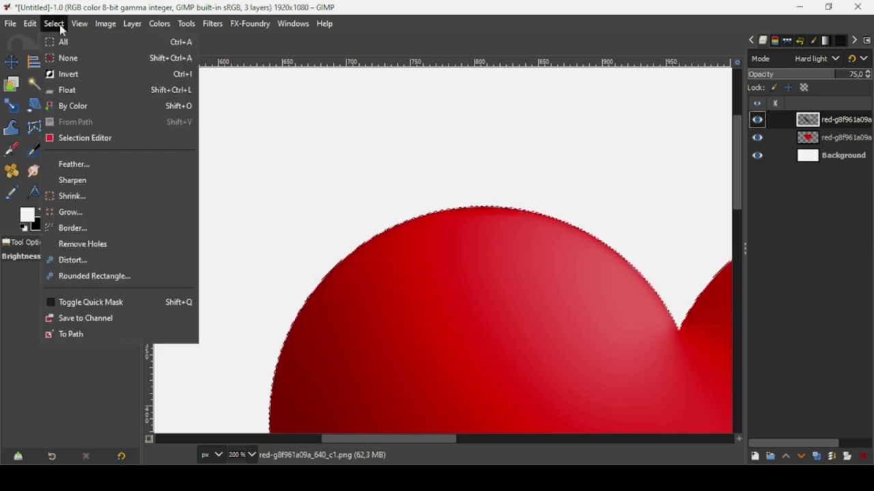
pyautogui.click(63, 58)
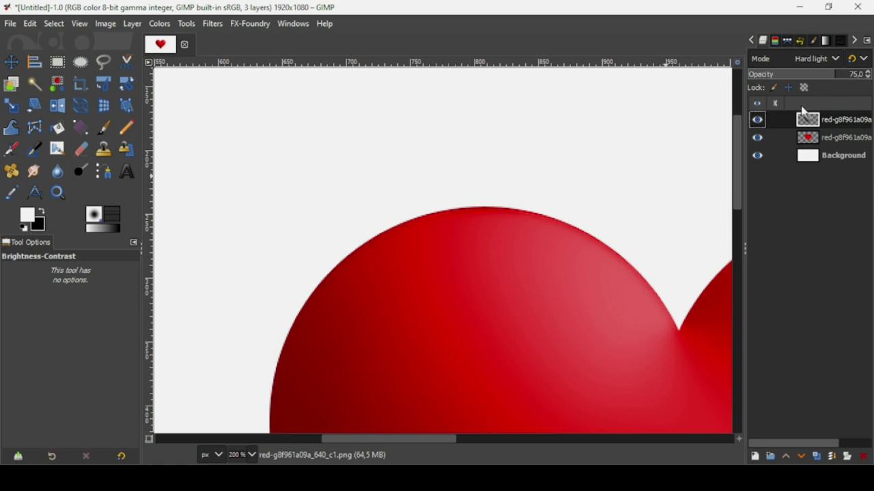
# - With Background hidden, create a 'Visible' layer from the heart, then re-show Background and select it
pyautogui.press('-')
pyautogui.press('-')
pyautogui.press('-')
pyautogui.press('-')
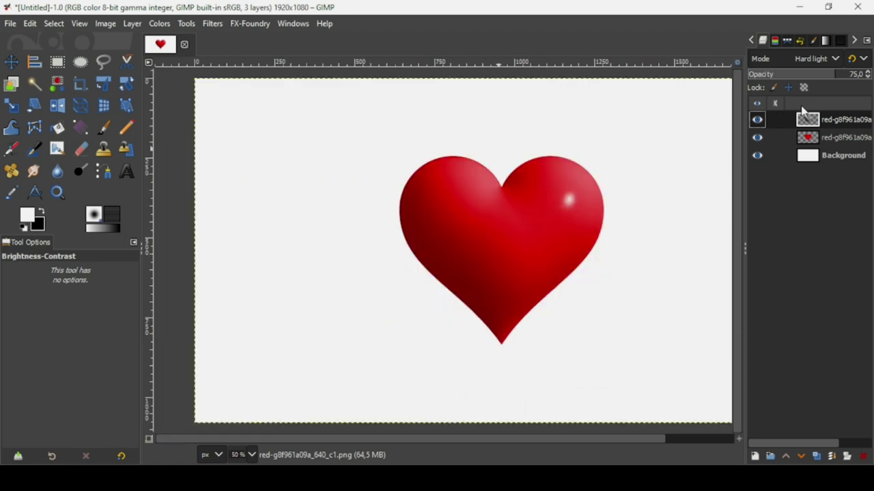
pyautogui.press('-')
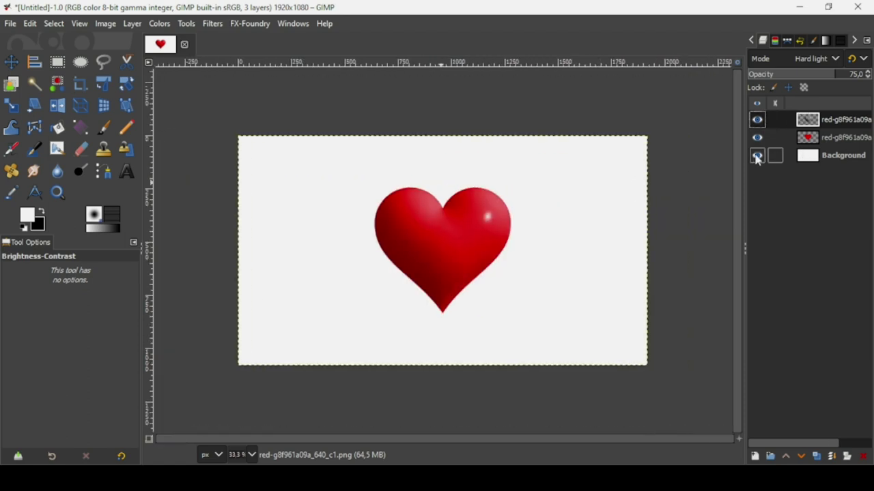
pyautogui.click(756, 157)
pyautogui.rightClick(814, 122)
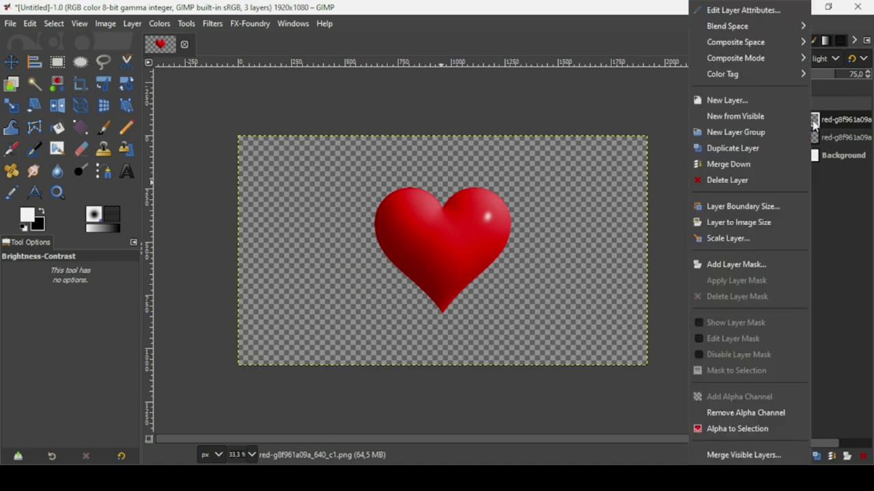
pyautogui.click(769, 117)
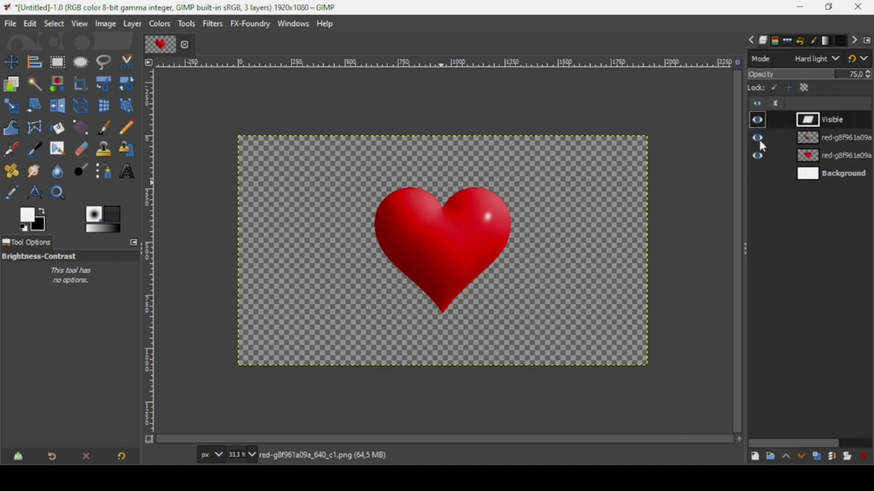
pyautogui.click(818, 141)
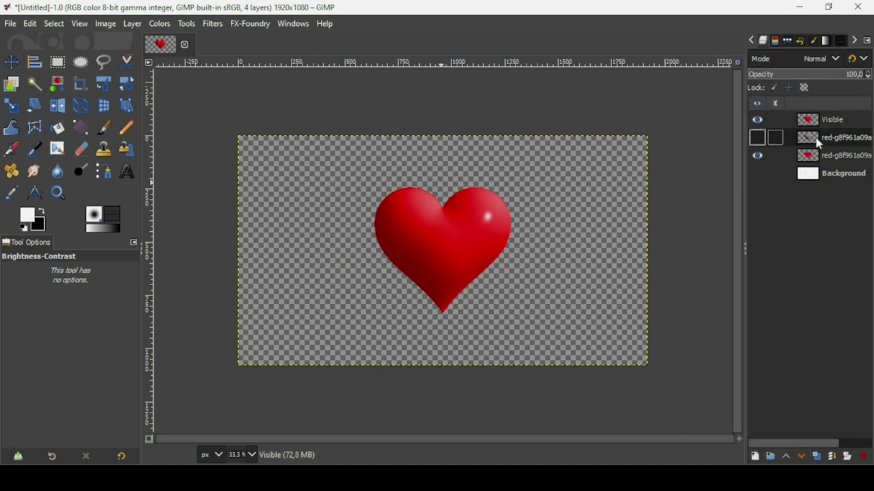
pyautogui.click(756, 173)
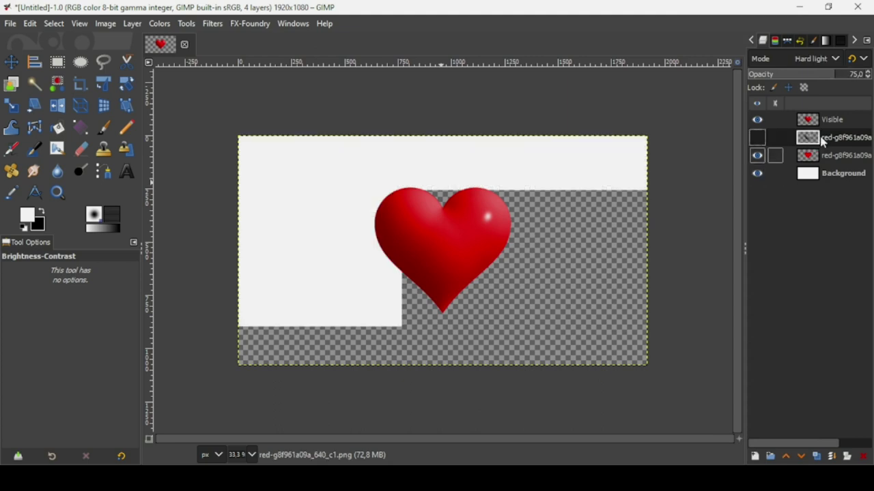
pyautogui.click(810, 123)
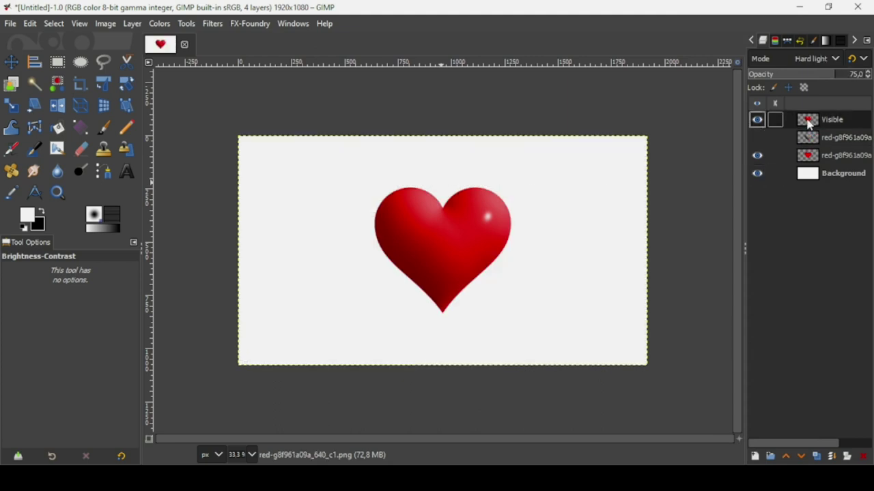
# - Move the glossy Visible heart to the right and the flat heart to the left
pyautogui.press('m')
pyautogui.moveTo(466, 249); pyautogui.dragTo(564, 243)
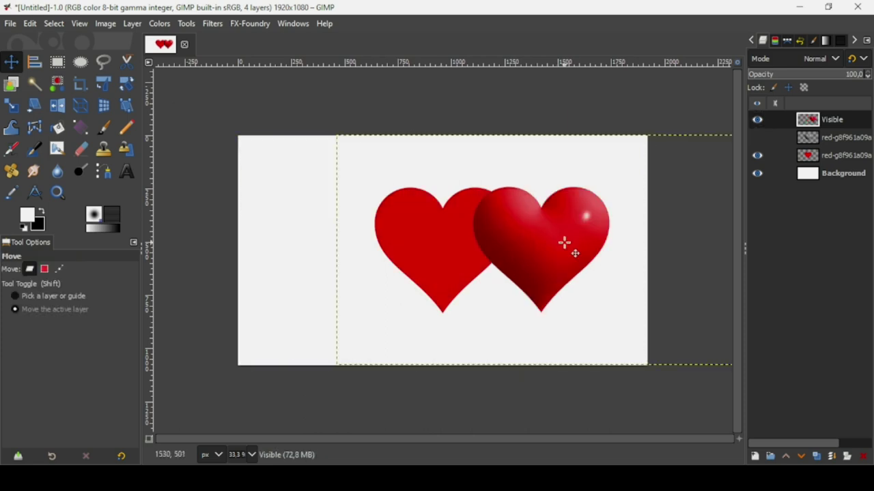
pyautogui.click(812, 157)
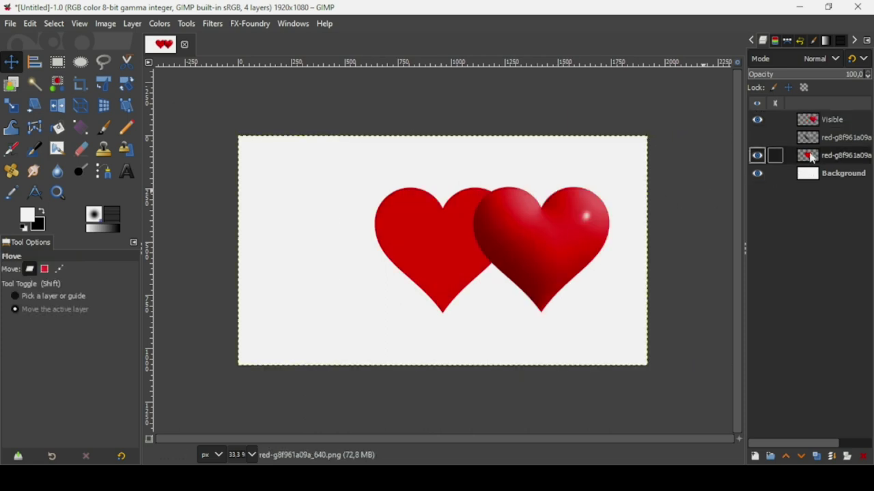
pyautogui.moveTo(410, 230); pyautogui.dragTo(347, 240)
# - Hide the flat heart and Visible layers, leaving only the white Background showing
pyautogui.click(795, 175)
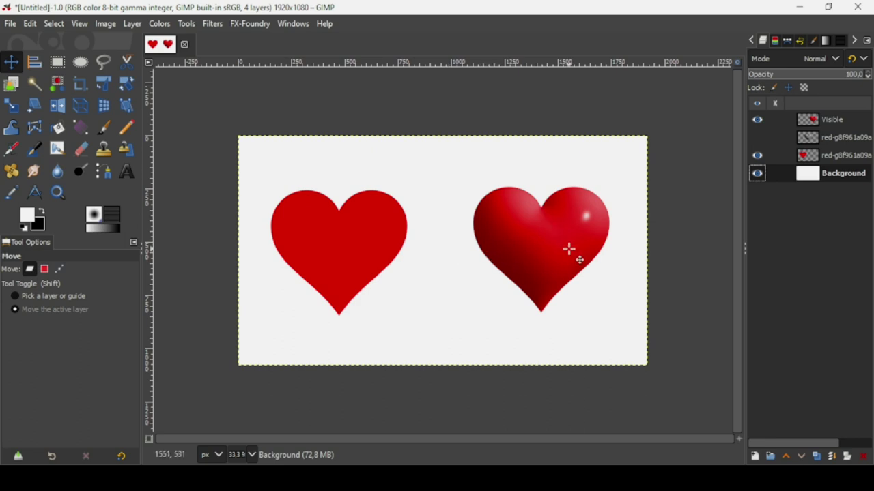
pyautogui.click(759, 157)
pyautogui.click(757, 120)
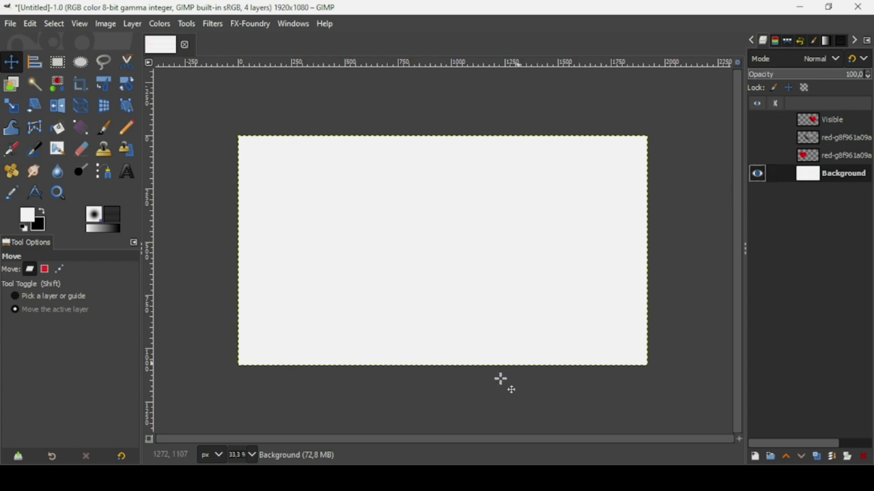
# - Drag star-152151.png from File Explorer into the GIMP image as a new layer
pyautogui.hotkey('alt', 'Tab')
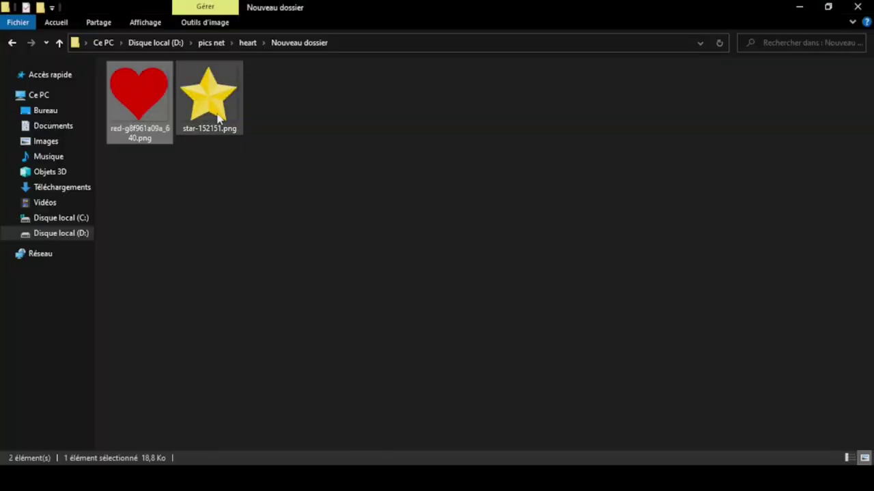
pyautogui.click(209, 103)
pyautogui.moveTo(209, 103); pyautogui.dragTo(501, 211)
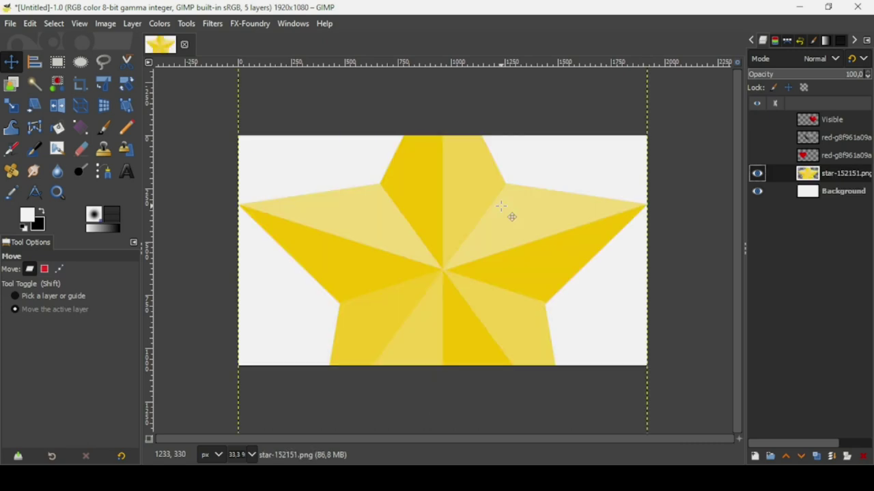
# - Scale the star layer to about 765 × 728 px, keeping aspect and centred, then reshow Visible
pyautogui.click(12, 109)
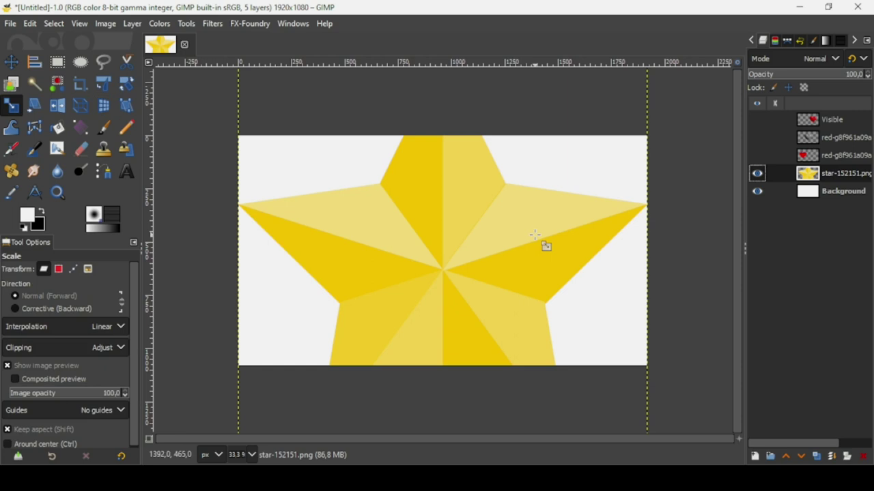
pyautogui.click(531, 238)
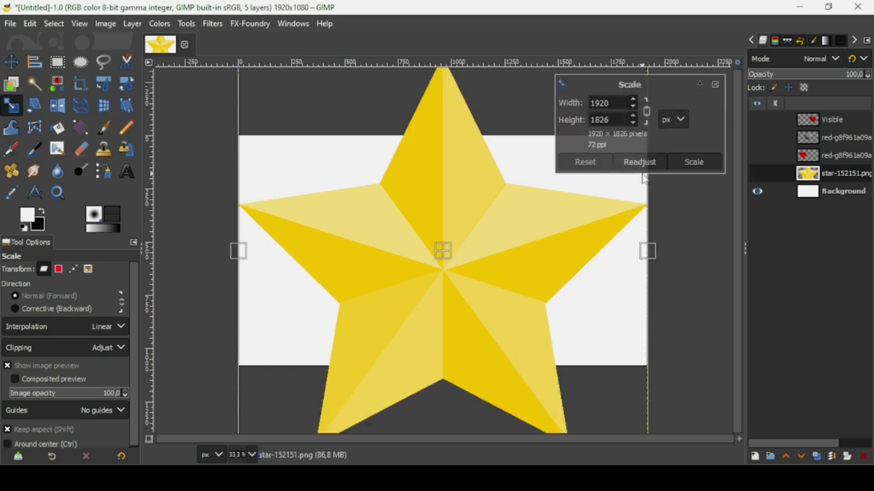
pyautogui.moveTo(647, 254); pyautogui.dragTo(521, 244)
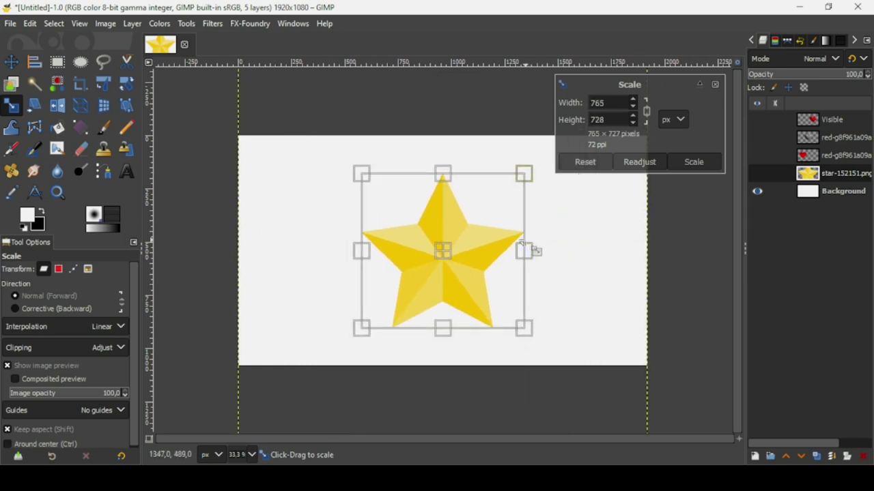
pyautogui.press('Return')
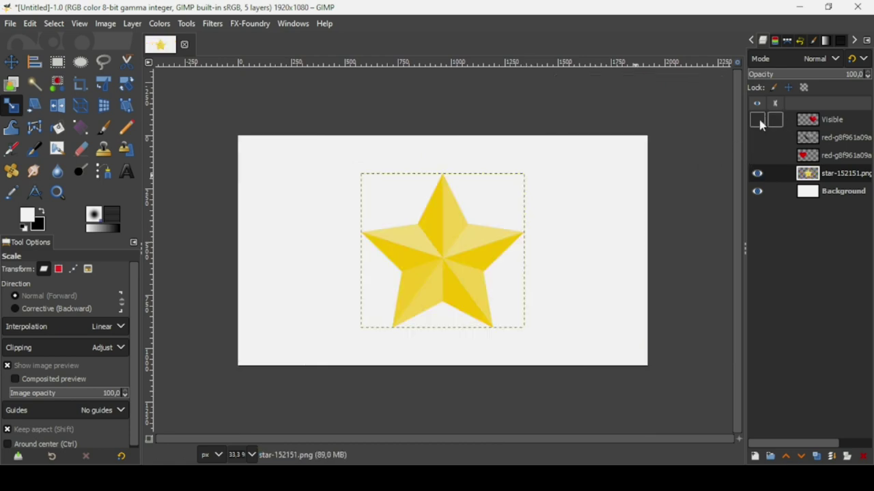
pyautogui.click(758, 121)
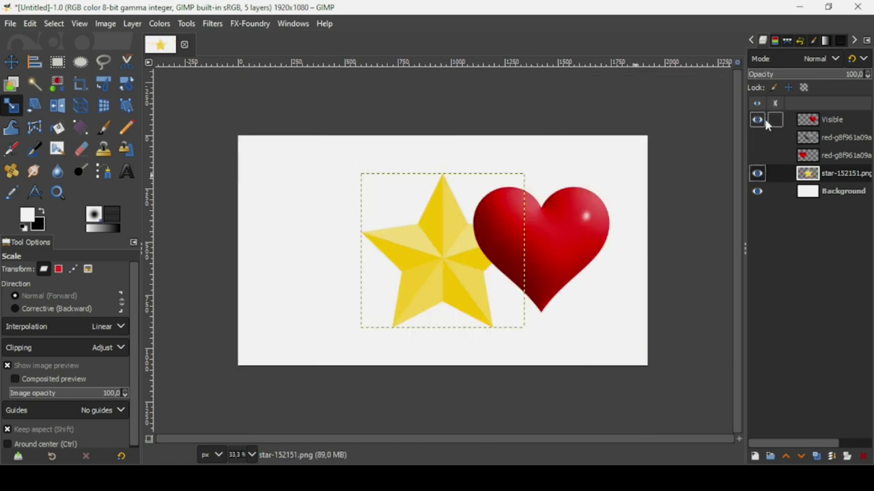
# - Hide the glossy heart's Visible layer and make star-152151.png the active layer
pyautogui.click(806, 121)
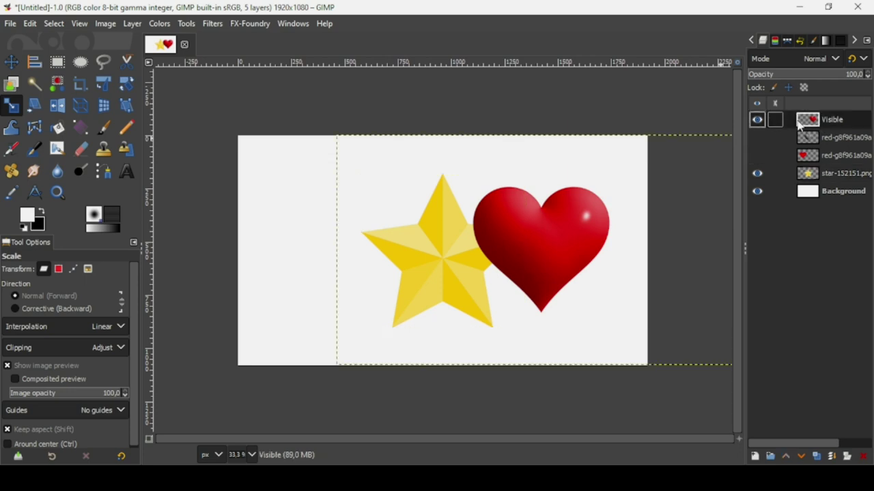
pyautogui.click(757, 121)
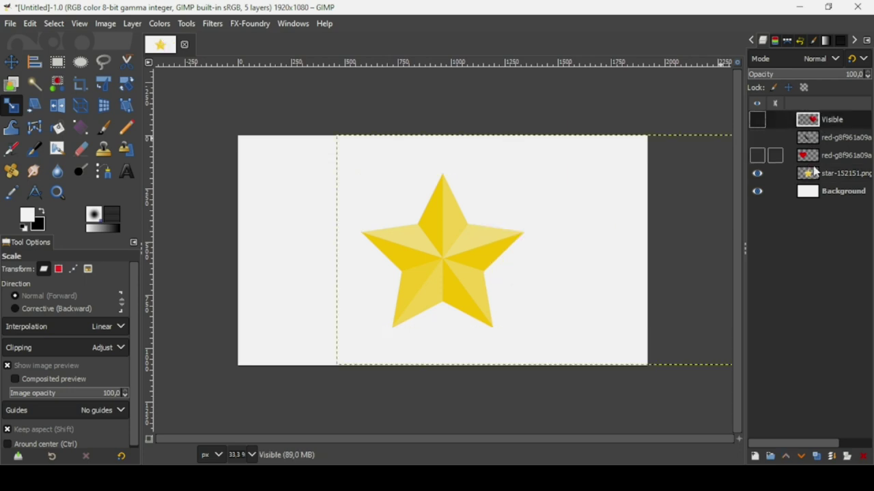
pyautogui.click(812, 180)
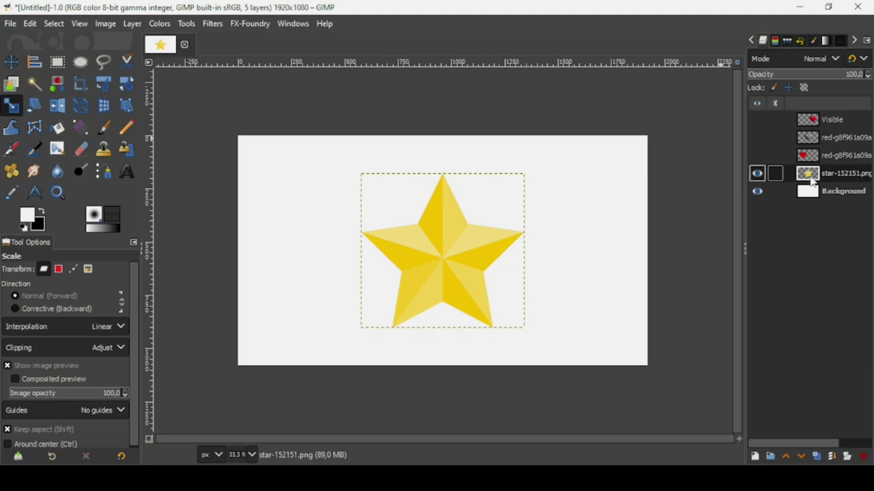
pyautogui.click(214, 26)
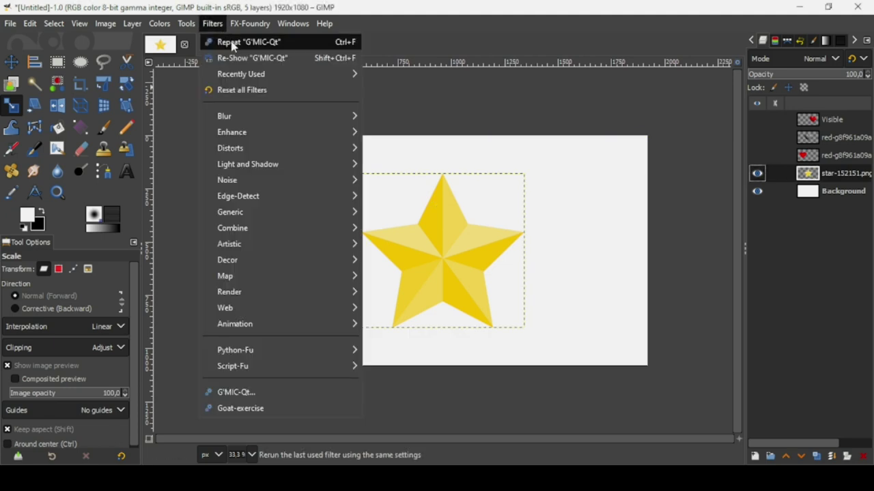
# - Repeat the G'MIC-Qt 3D lighting filter on the star and hide the white Background layer
pyautogui.click(282, 43)
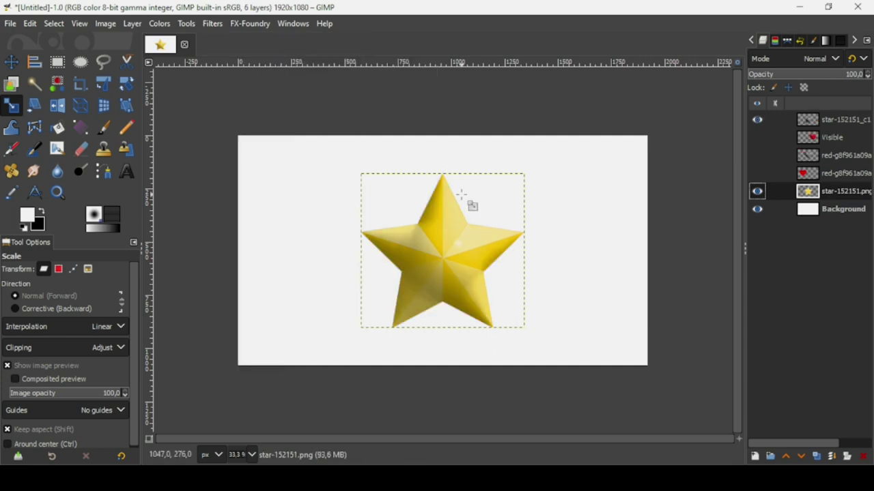
pyautogui.click(790, 209)
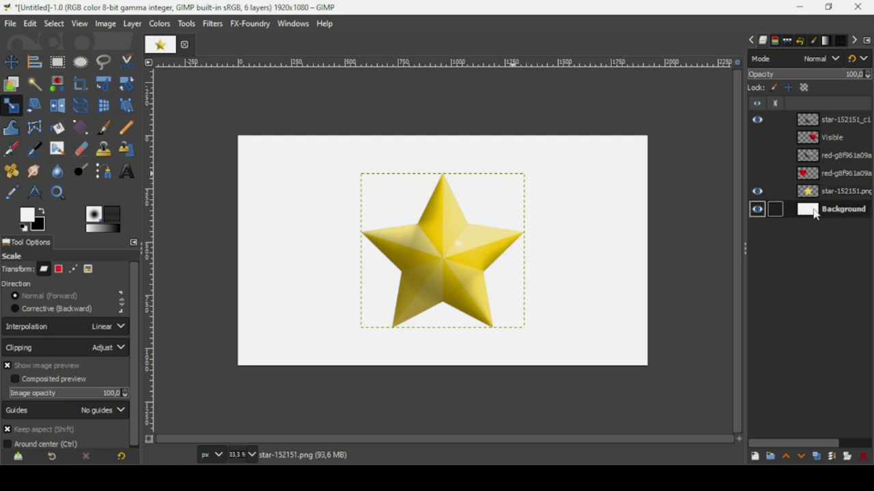
pyautogui.click(756, 208)
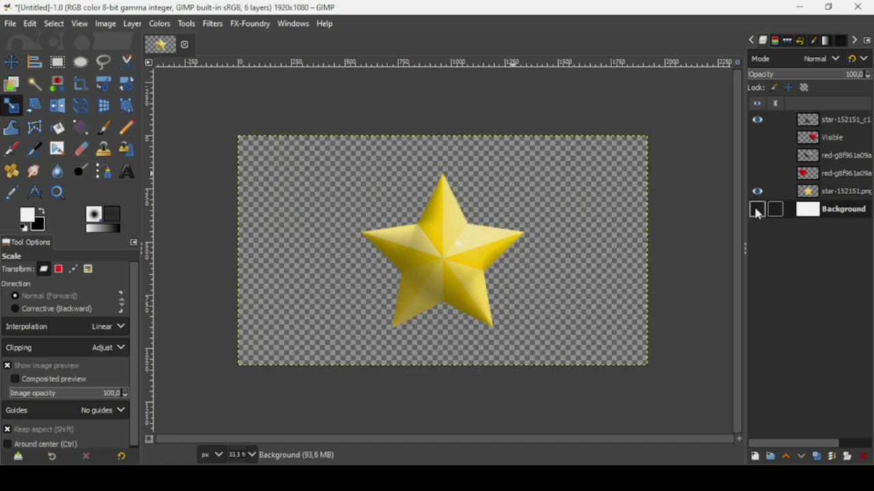
# - Create Visible #1 from the visible star-152151_c1, then hide star-152151_c1 and reshow Background
pyautogui.click(812, 128)
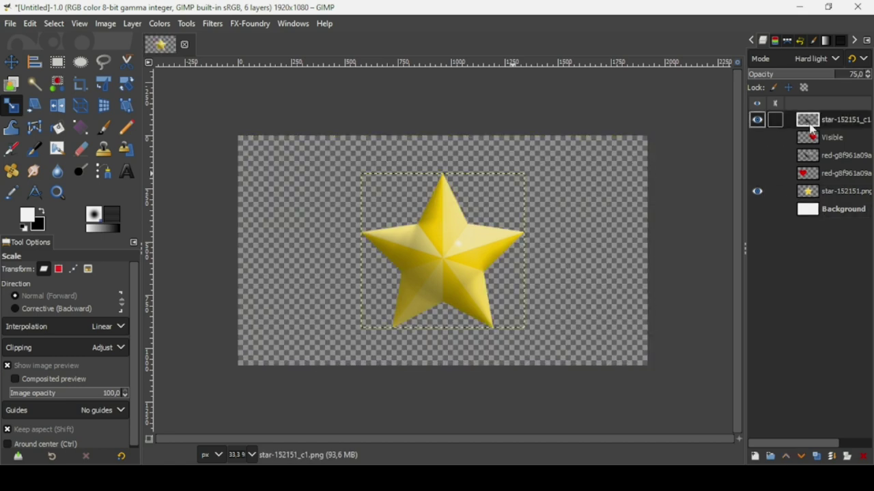
pyautogui.rightClick(810, 130)
pyautogui.click(769, 116)
pyautogui.click(757, 138)
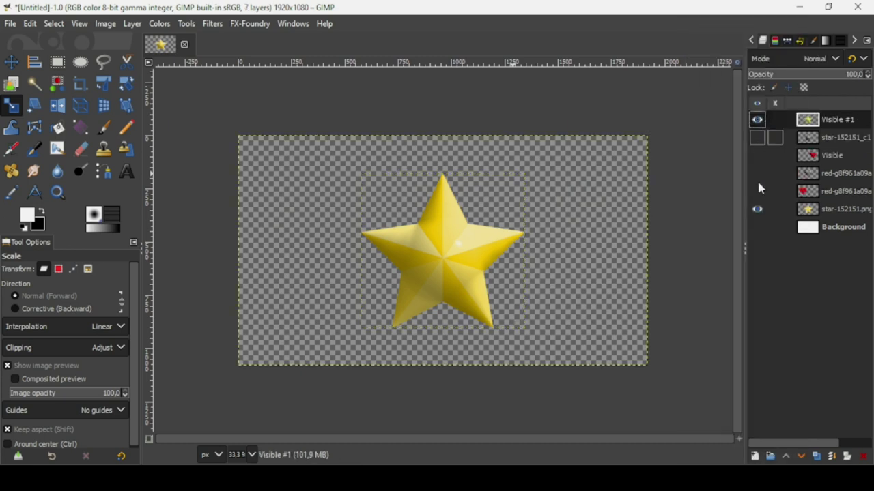
pyautogui.click(756, 229)
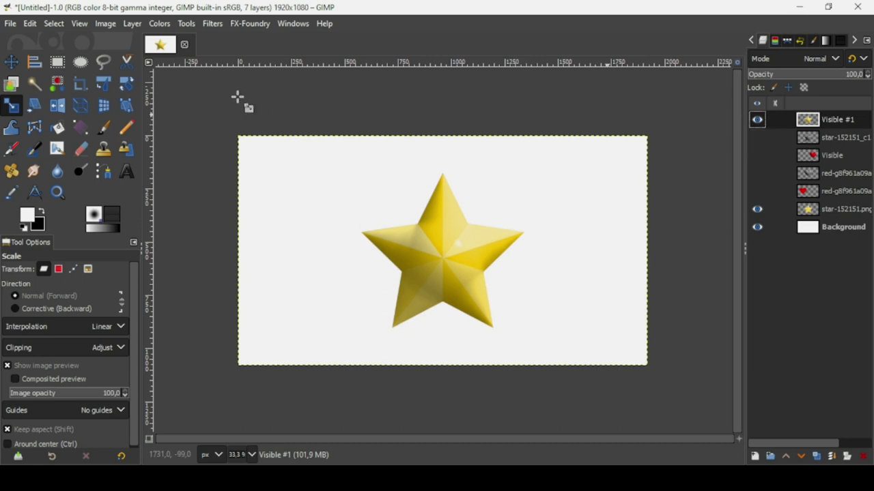
# - Move the glossy Visible #1 star to the right and the flat star-152151.png left
pyautogui.click(11, 62)
pyautogui.moveTo(491, 281); pyautogui.dragTo(549, 272)
pyautogui.click(812, 218)
pyautogui.moveTo(400, 219); pyautogui.dragTo(340, 219)
# - Hide both the Visible #1 and star-152151.png star layers
pyautogui.keyDown('shift'); pyautogui.click(628, 238); pyautogui.keyUp('shift')
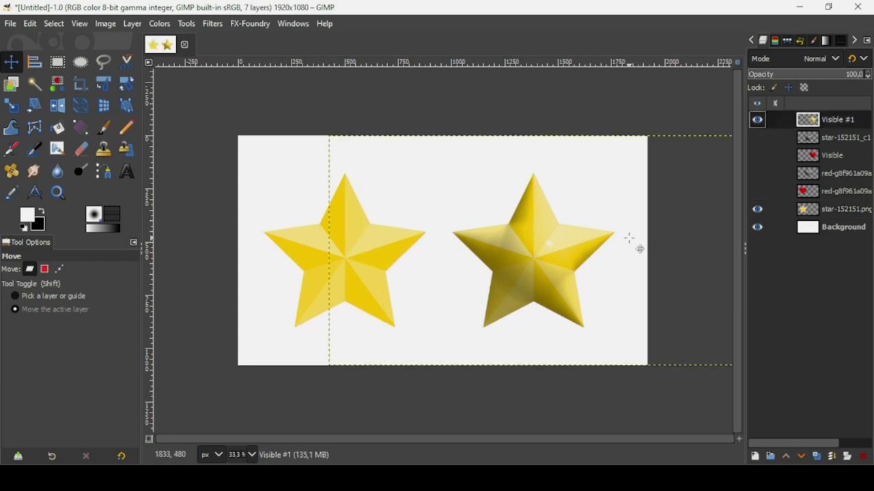
pyautogui.click(757, 121)
pyautogui.click(757, 209)
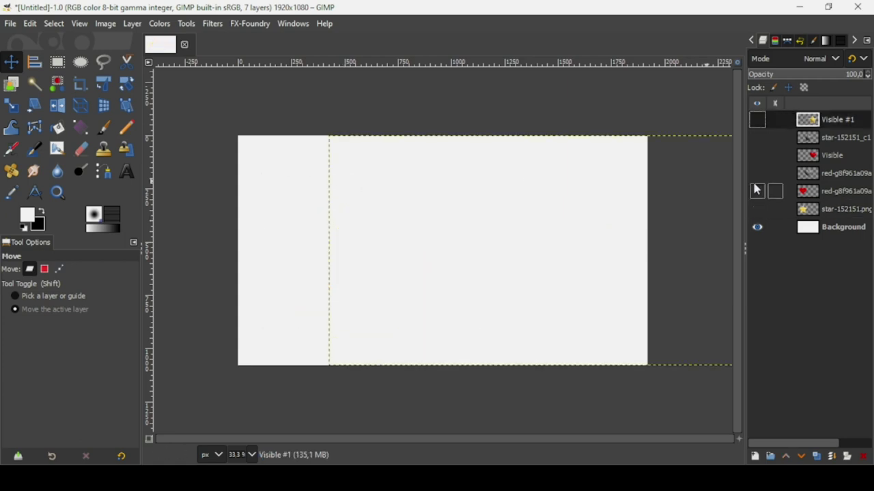
# - Show the flat red heart and glossy Visible layers, and resize Visible to image size
pyautogui.click(757, 189)
pyautogui.click(757, 156)
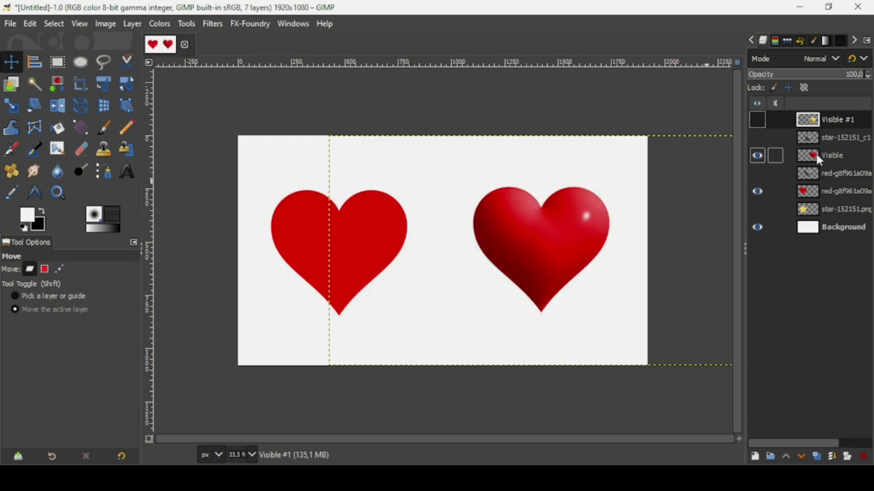
pyautogui.click(816, 155)
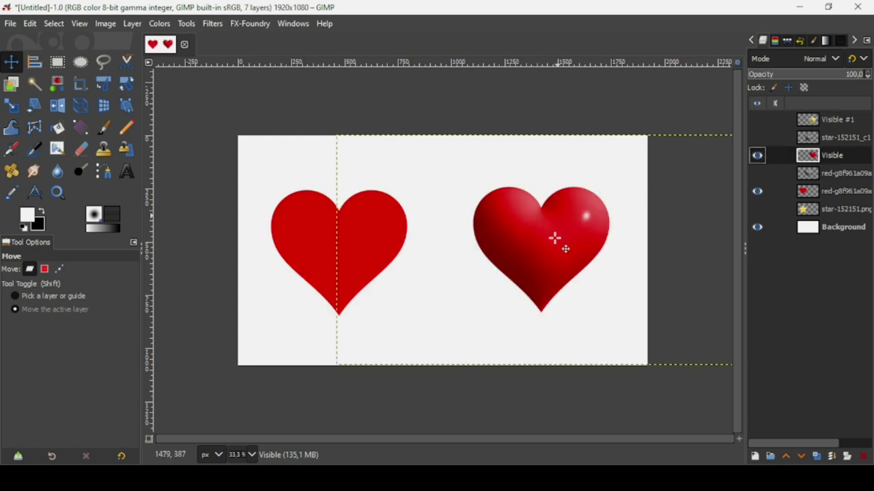
pyautogui.rightClick(808, 161)
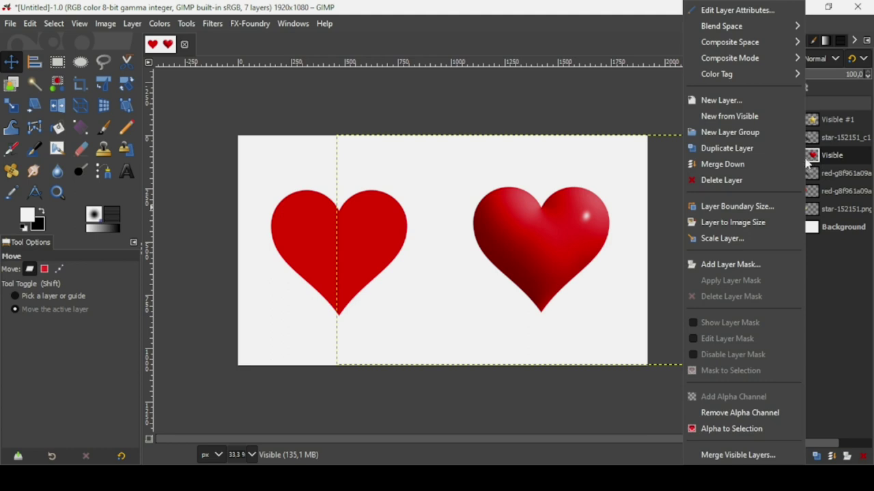
pyautogui.click(757, 223)
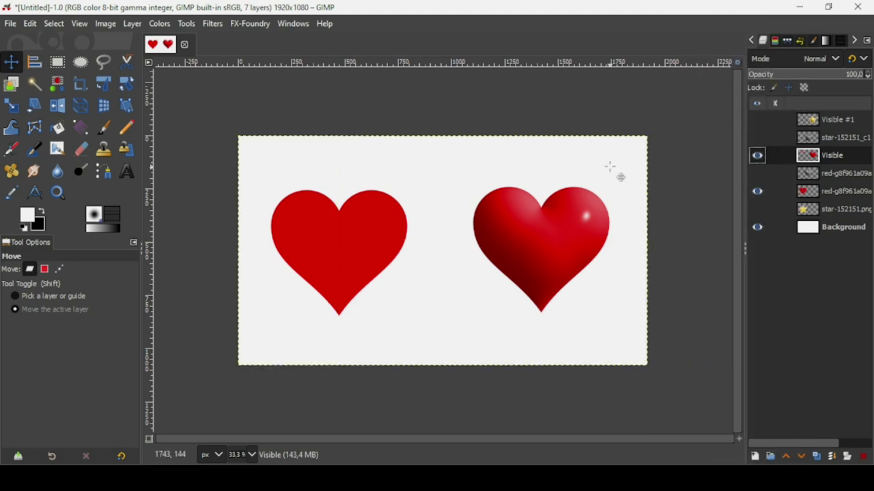
pyautogui.click(213, 24)
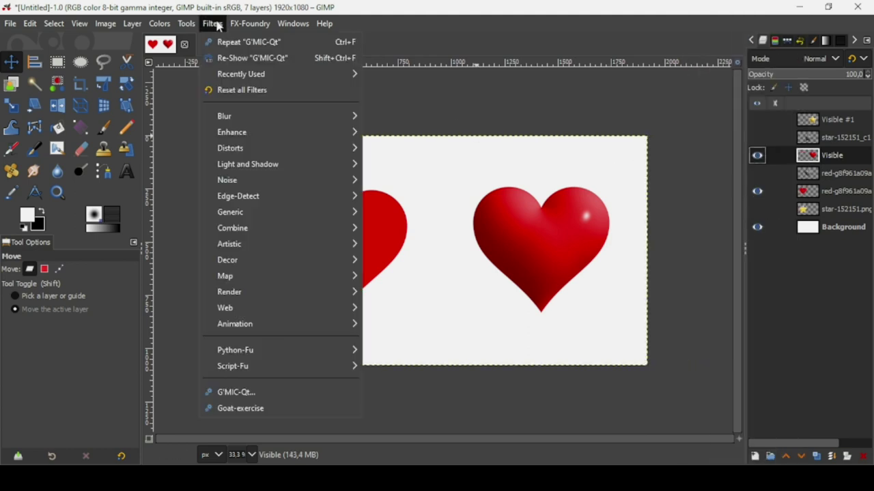
# - Apply a Drop Shadow to the glossy heart with unlinked offsets, X about -8, higher opacity
pyautogui.moveTo(243, 167)
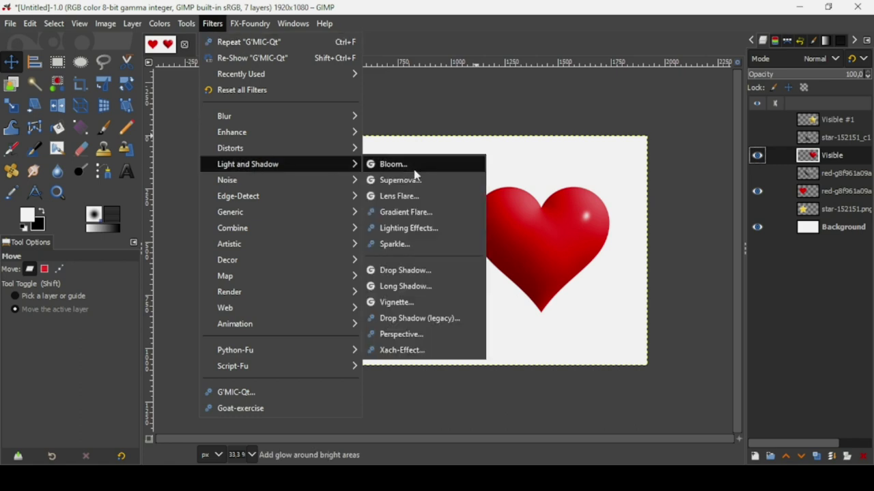
pyautogui.click(394, 273)
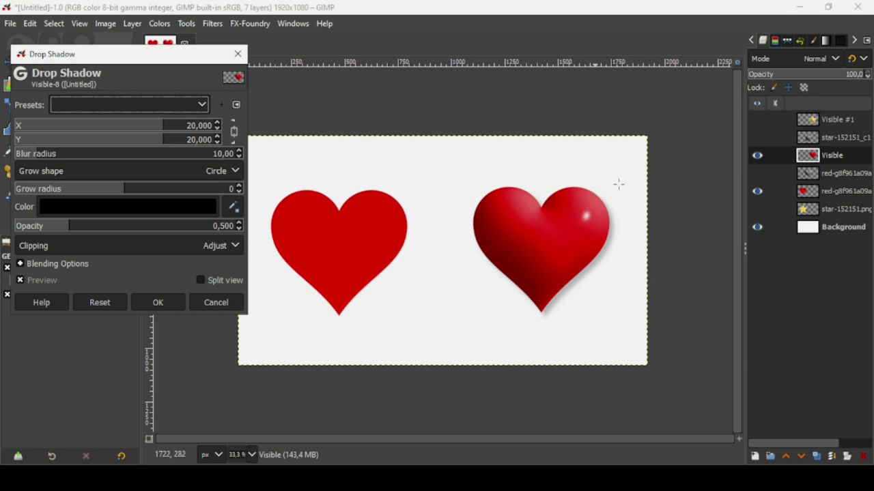
pyautogui.click(236, 136)
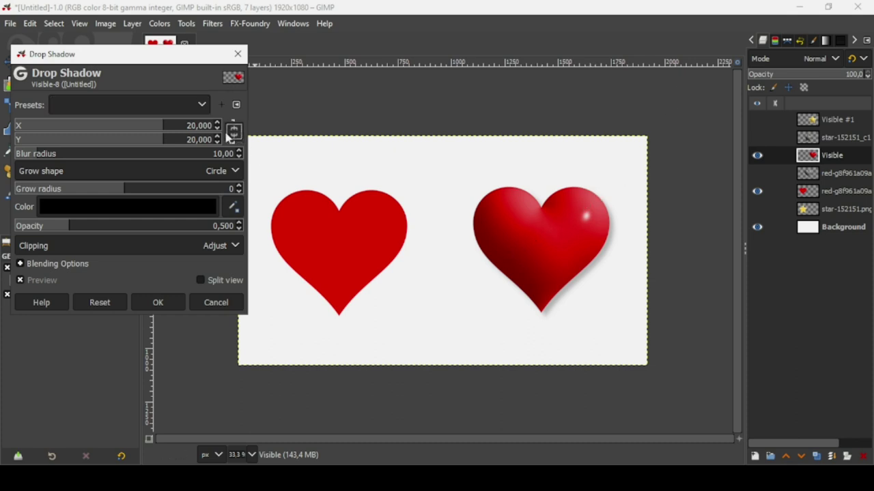
pyautogui.click(106, 126)
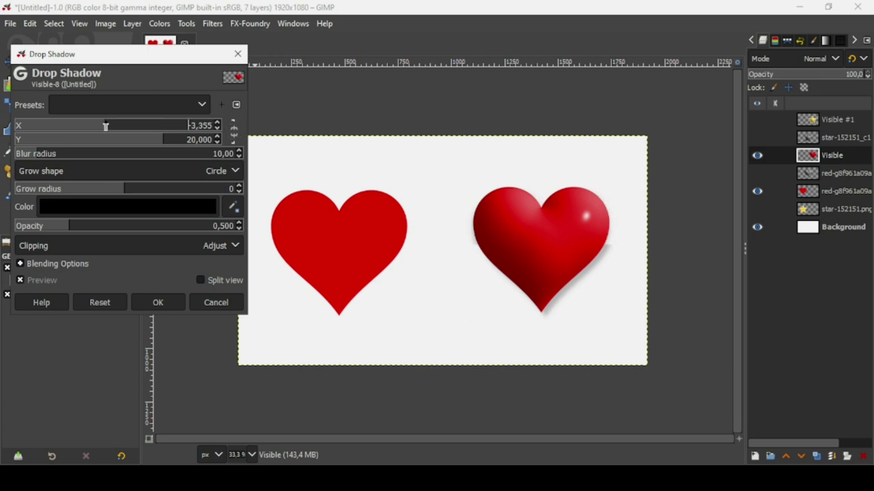
pyautogui.moveTo(104, 126); pyautogui.dragTo(100, 126)
pyautogui.moveTo(88, 233); pyautogui.dragTo(123, 233)
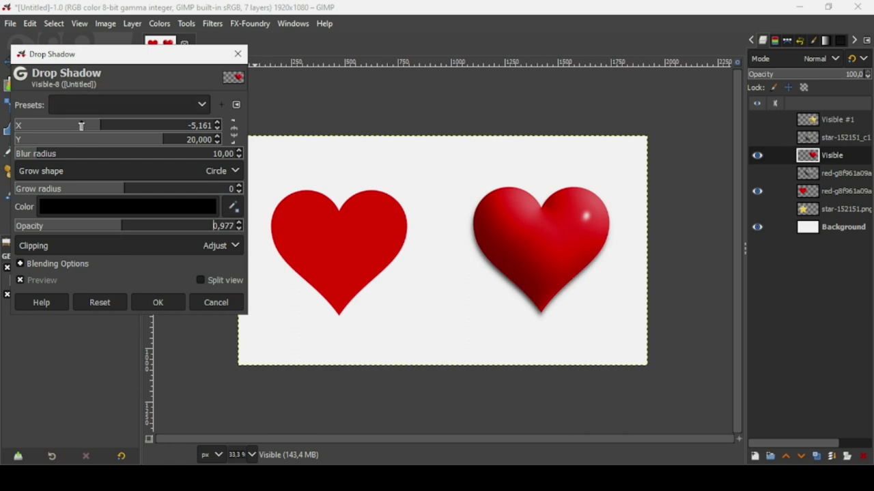
pyautogui.scroll(-8, 81, 125)
pyautogui.moveTo(81, 125); pyautogui.dragTo(88, 125)
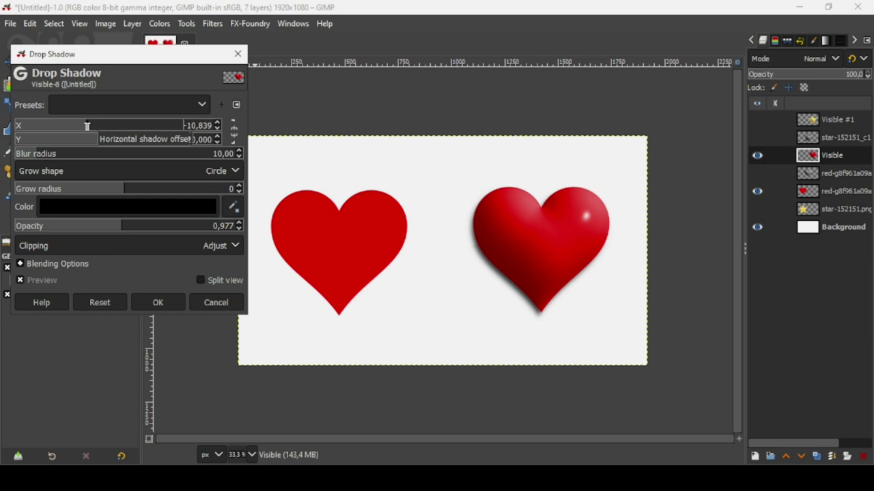
pyautogui.moveTo(88, 125); pyautogui.dragTo(94, 126)
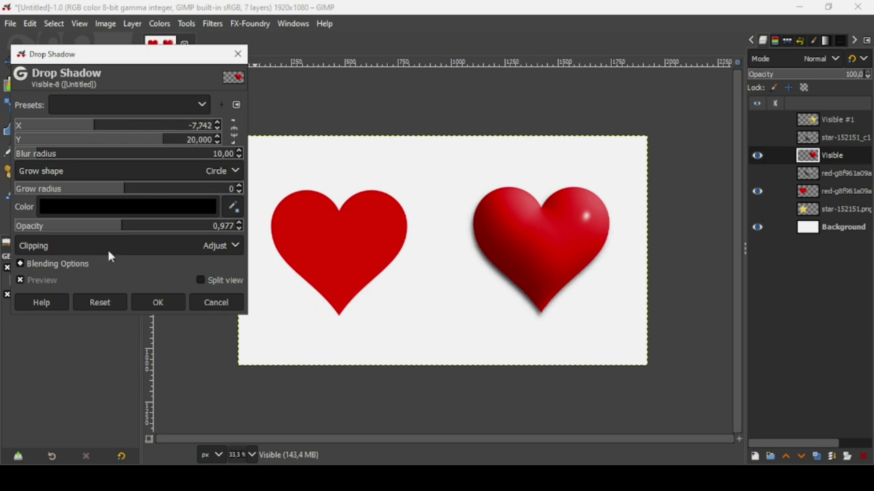
pyautogui.click(175, 304)
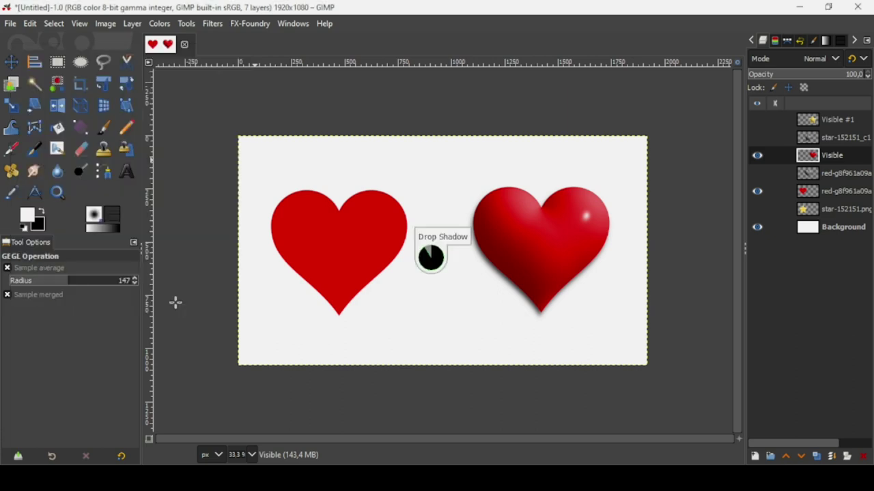
# - Use New from Visible on the Visible layer to create Visible #2
pyautogui.rightClick(810, 163)
pyautogui.click(773, 114)
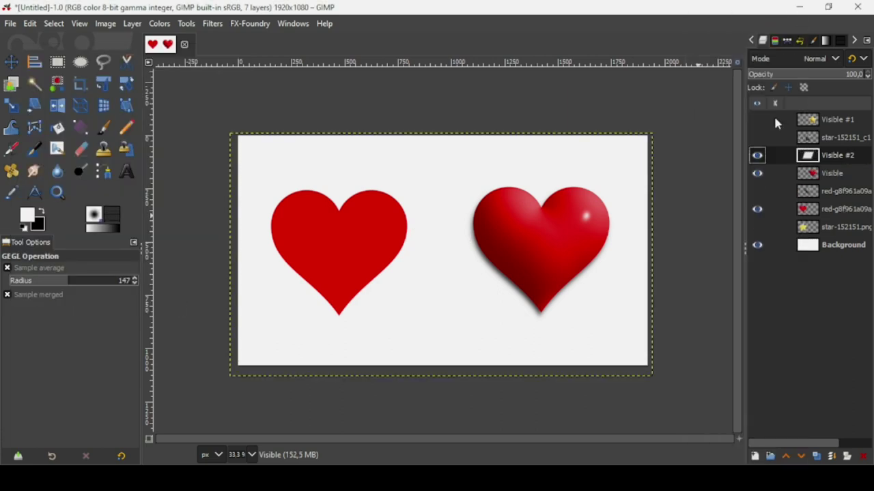